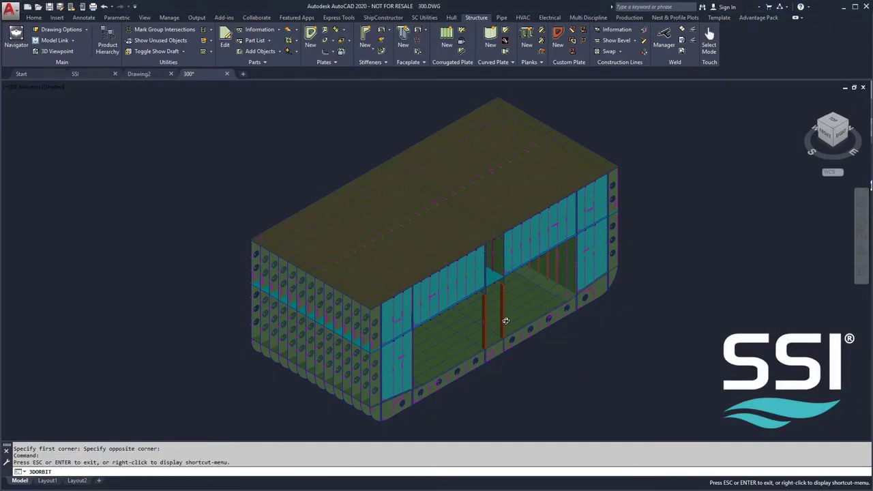
- Inspect the unit 300 model from the opposite end and display it in the X-ray visual style
drag(506, 320, 683, 281)
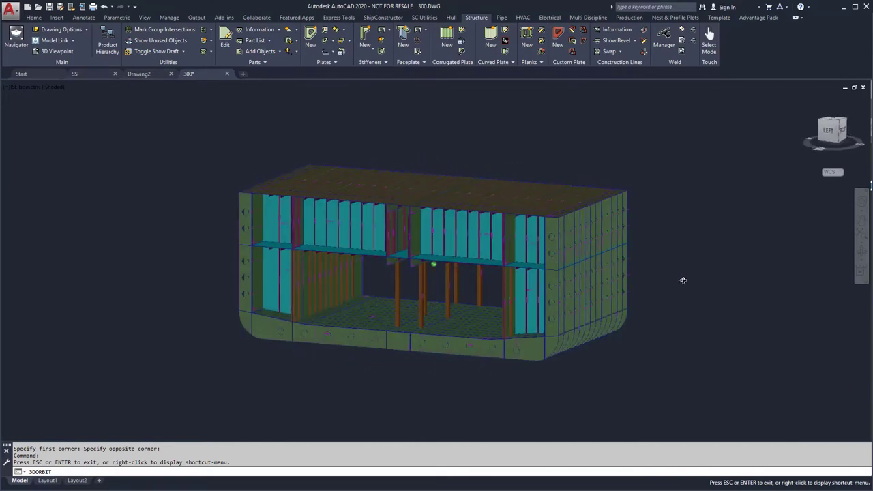
drag(448, 284, 427, 282)
right_click(426, 281)
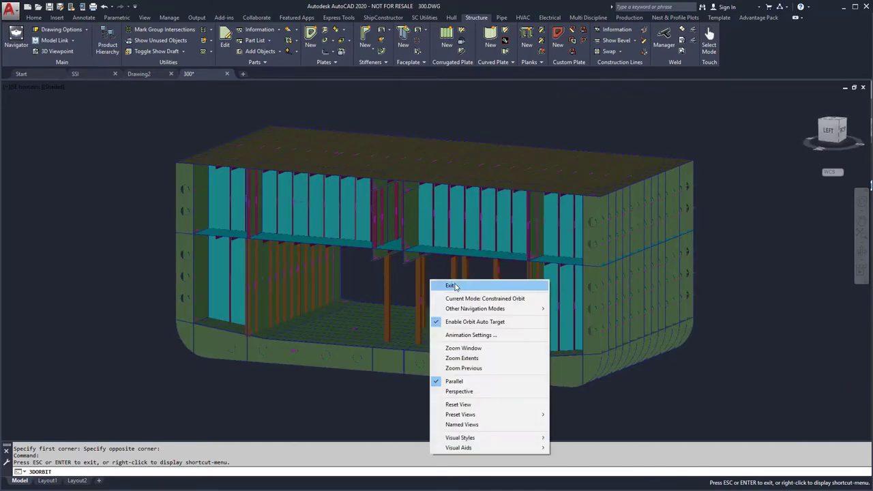
click(455, 286)
click(50, 88)
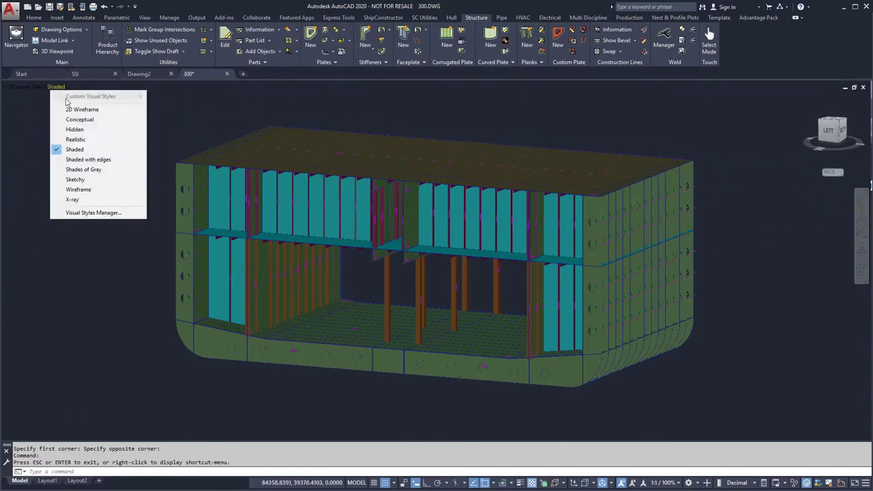
click(72, 199)
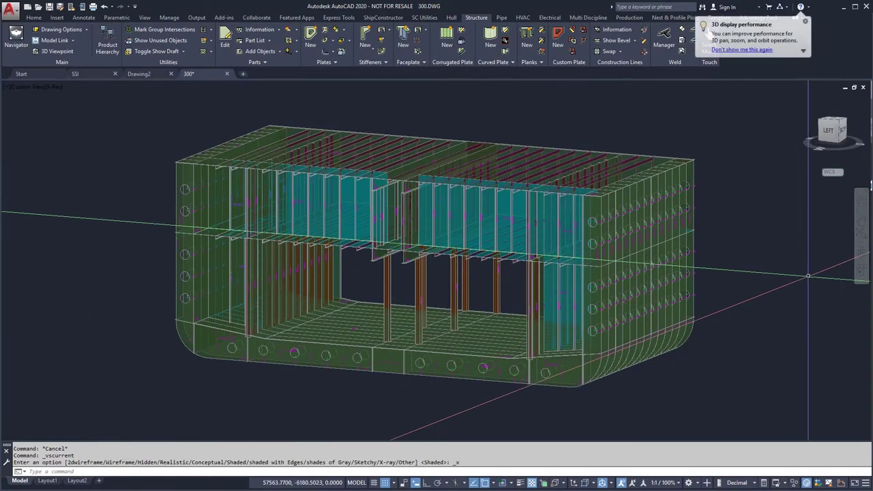
- Examine the internal structure in X-ray from the other end of the unit, and restore the Shaded visual style
click(861, 253)
drag(716, 334, 505, 338)
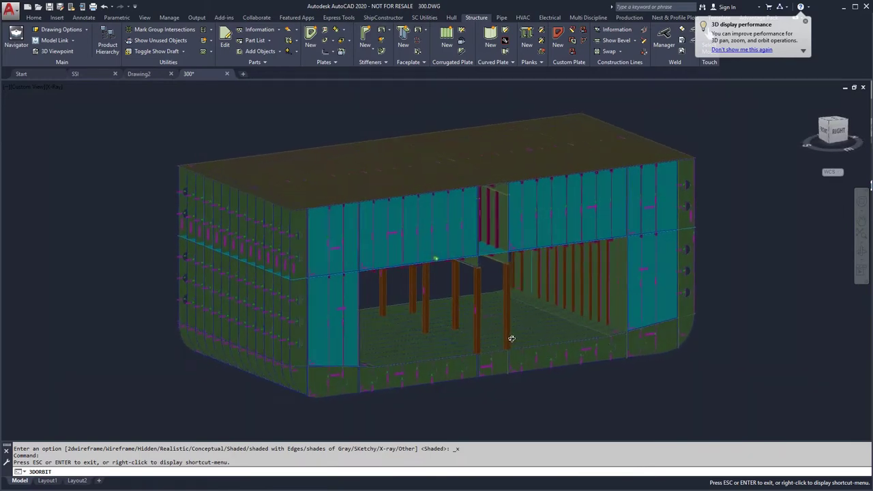
right_click(518, 284)
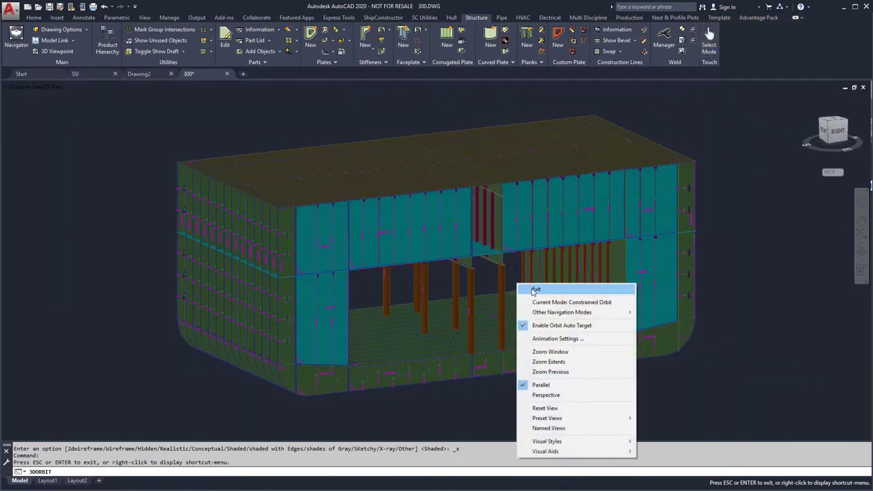
click(535, 290)
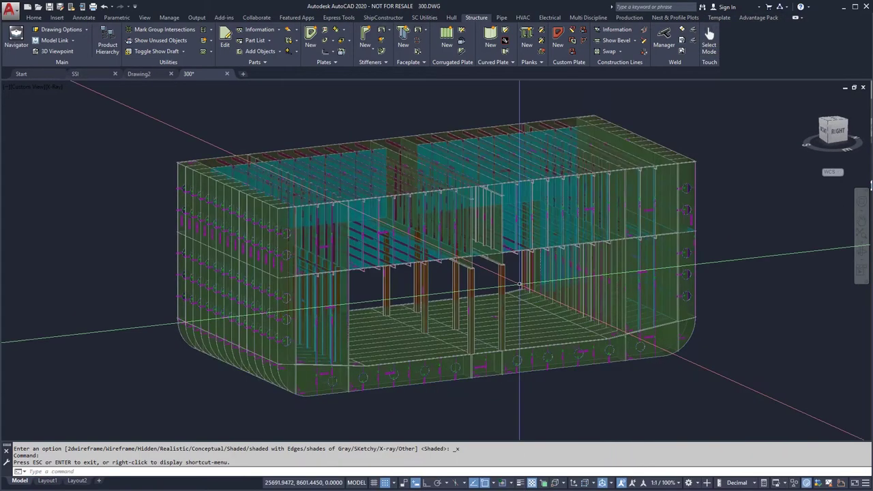
click(60, 89)
click(102, 146)
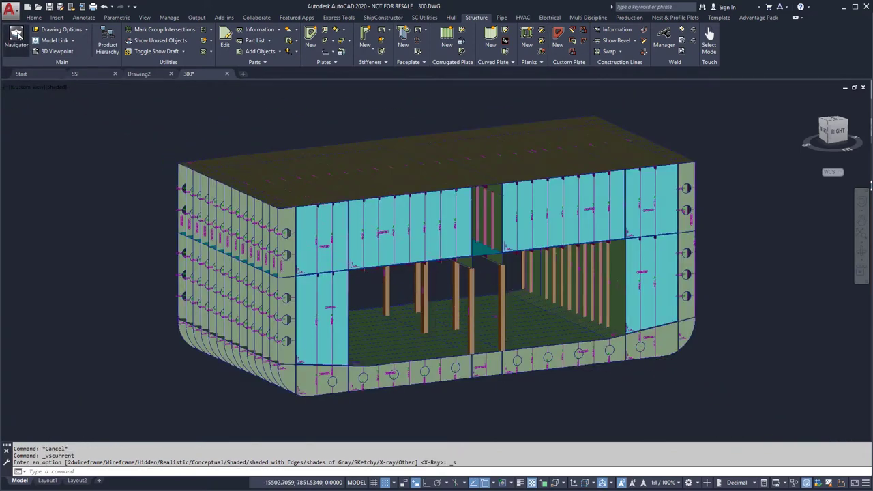
- Open the Hull drawing from the project's hull drawings, saving the changes to 300.DWG
click(17, 36)
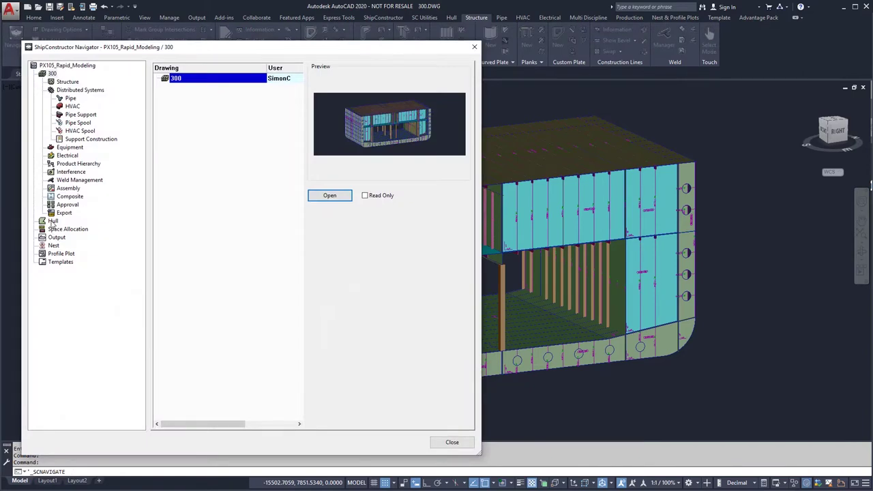
click(54, 221)
click(188, 90)
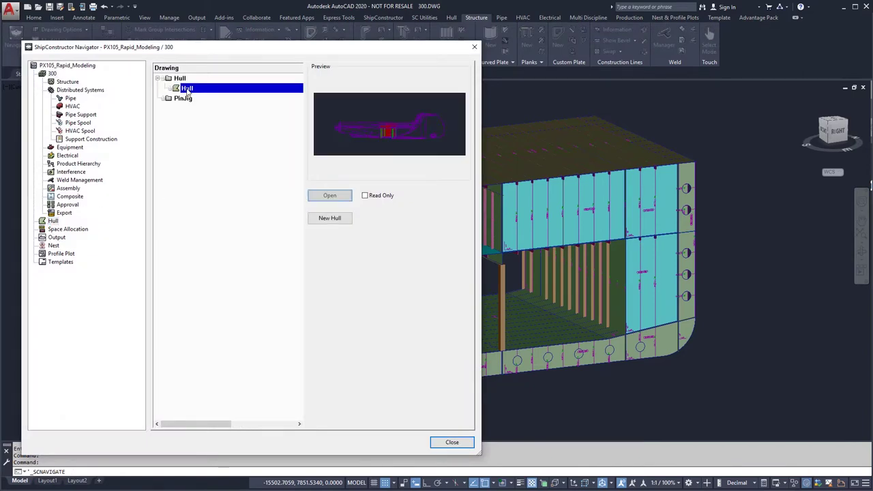
click(329, 195)
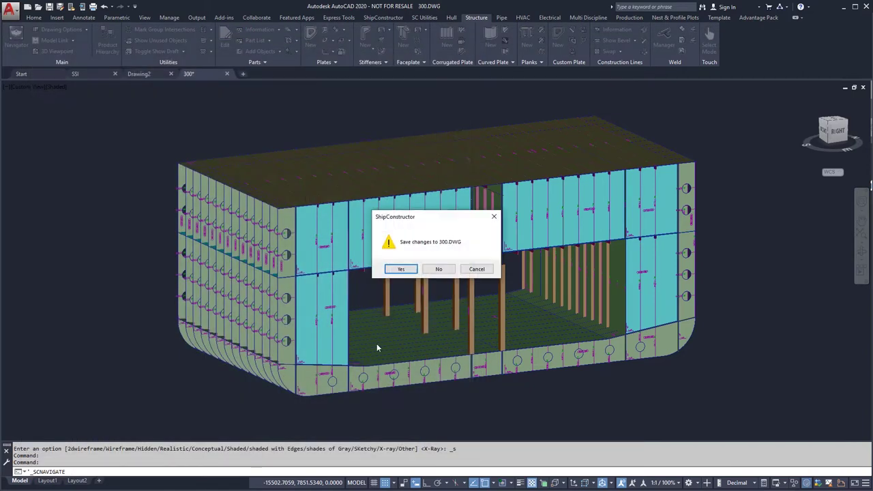
click(416, 272)
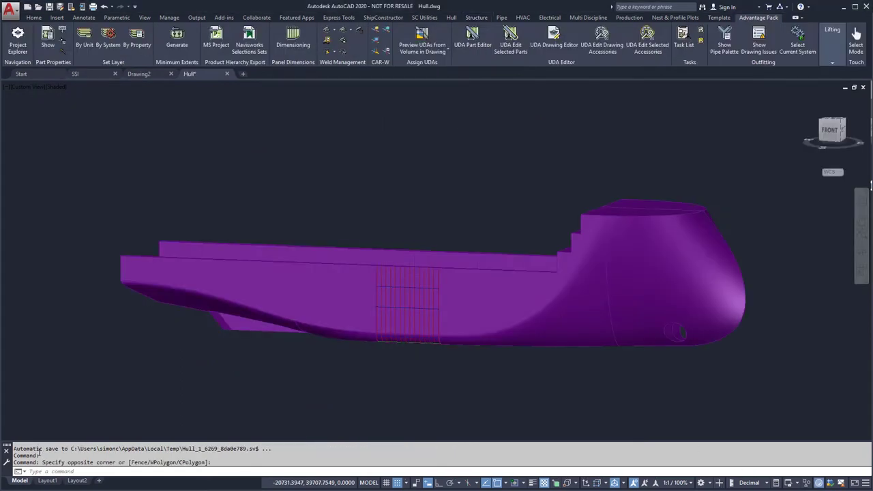
- Display the hull in the 2D Wireframe visual style and inspect the location lines inside it
click(48, 90)
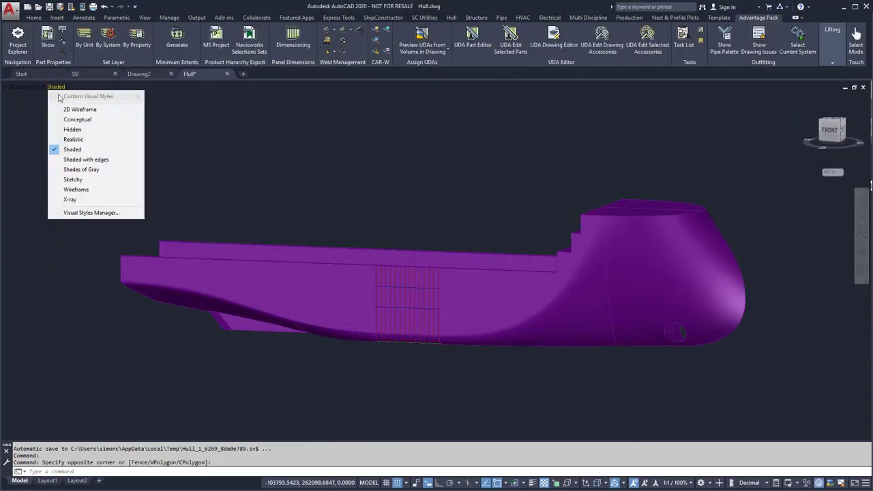
click(68, 107)
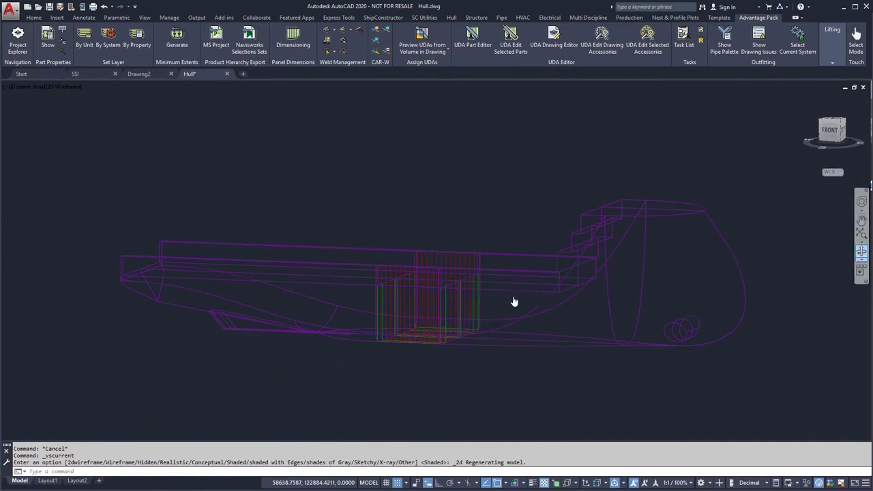
mouse_move(478, 296)
shift+middle_down()
mouse_move(575, 294)
mouse_move(485, 295)
shift+middle_up()
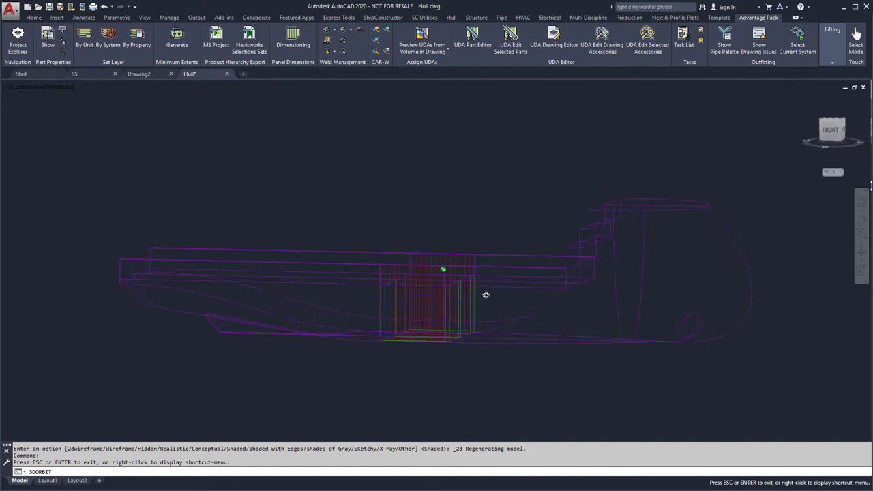
right_click(486, 294)
click(503, 300)
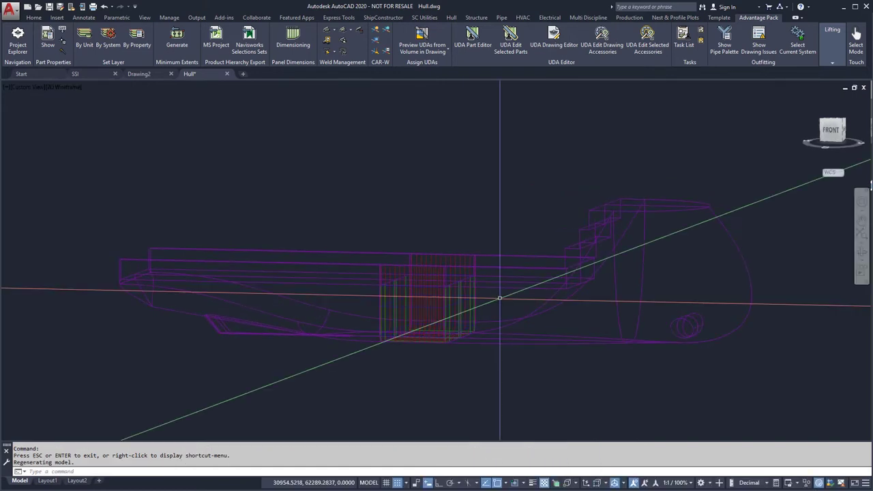
- Review the locations defined in the FRAMES group of the project location groups
click(390, 19)
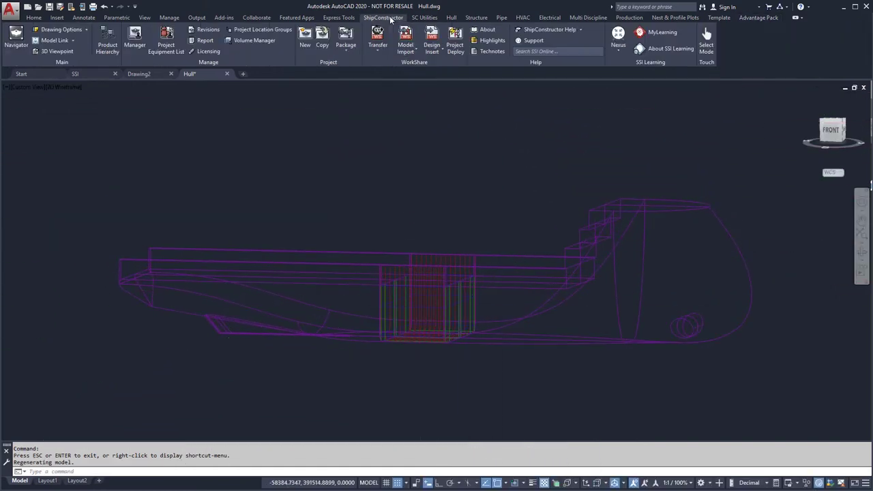
click(248, 29)
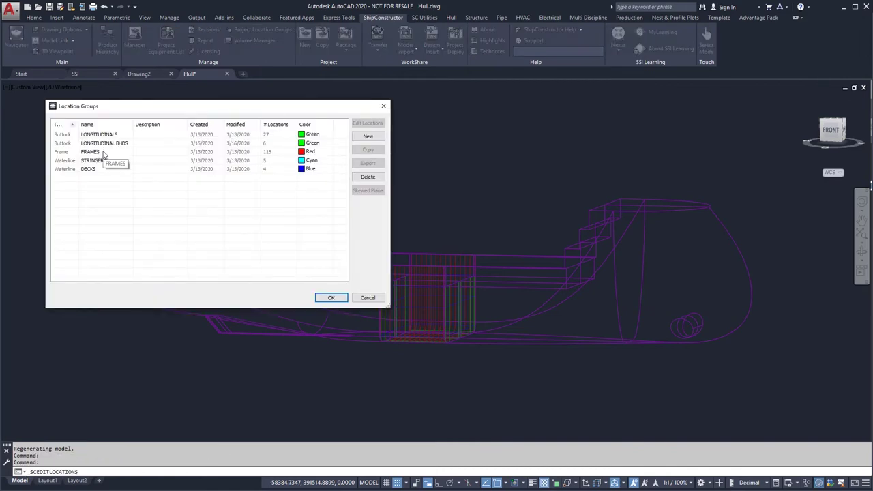
double_click(103, 153)
drag(320, 161, 317, 247)
click(267, 385)
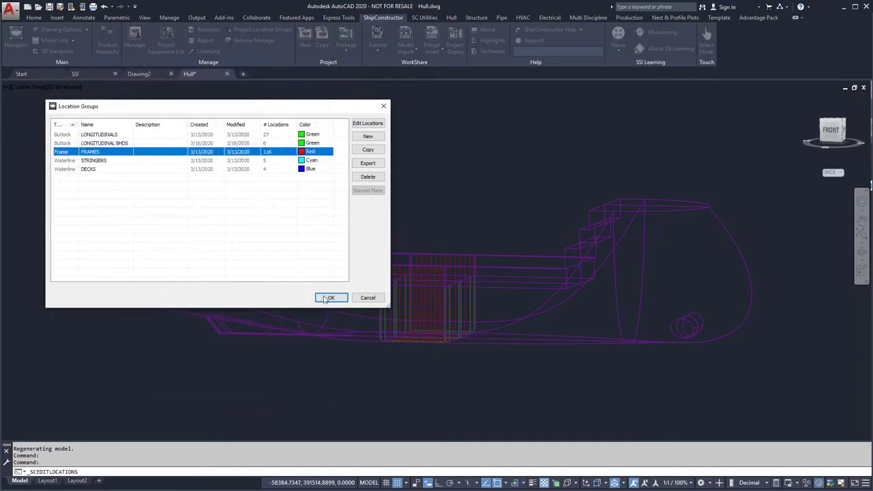
click(335, 297)
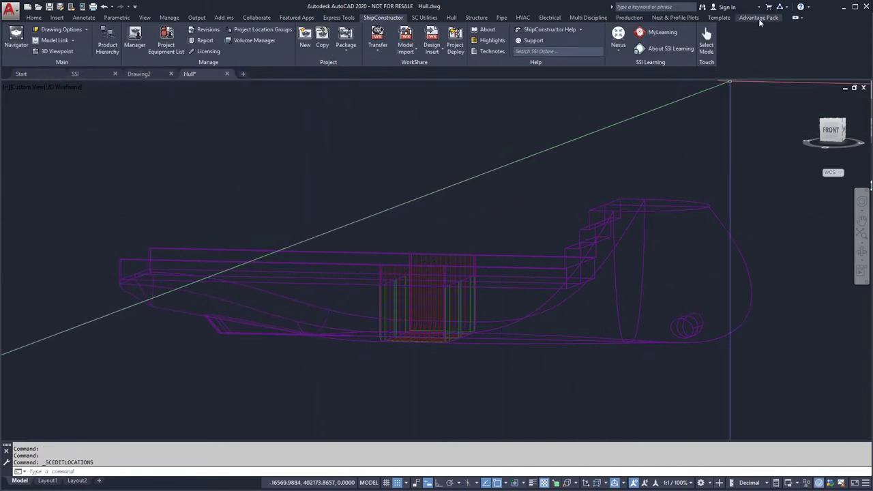
- Look up the Model Unit 300 task in the project task list
click(759, 17)
click(684, 42)
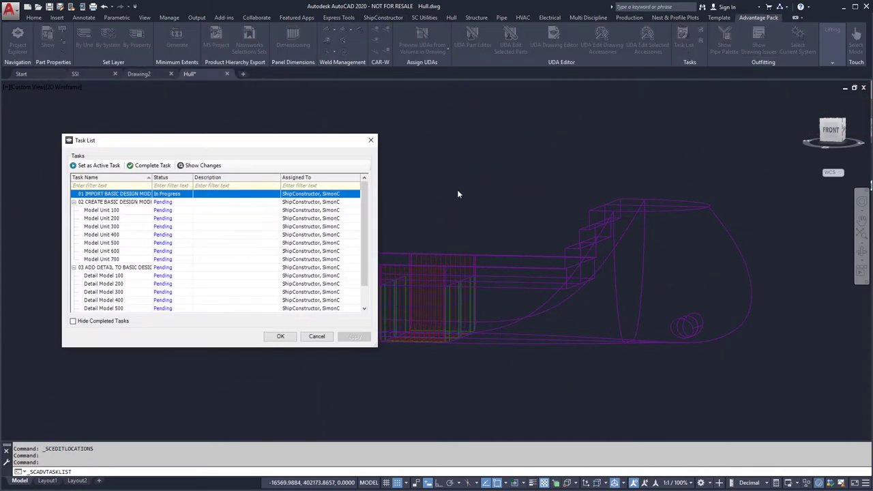
click(133, 227)
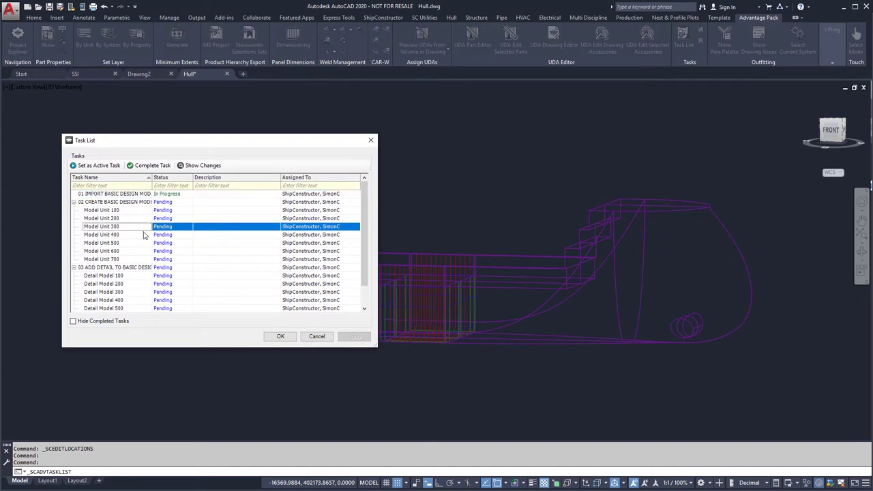
click(280, 337)
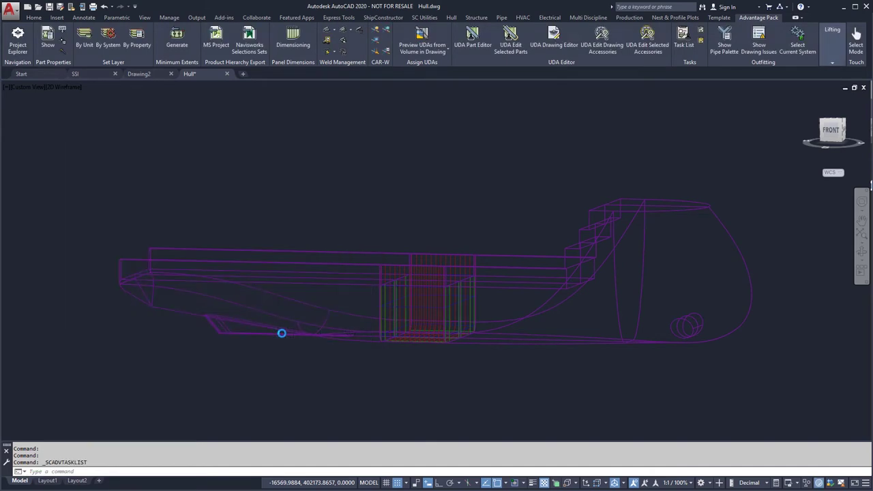
- Open the structure deck drawing 300DK8000 of unit 300, saving the changes to HULL.DWG
click(384, 17)
click(20, 39)
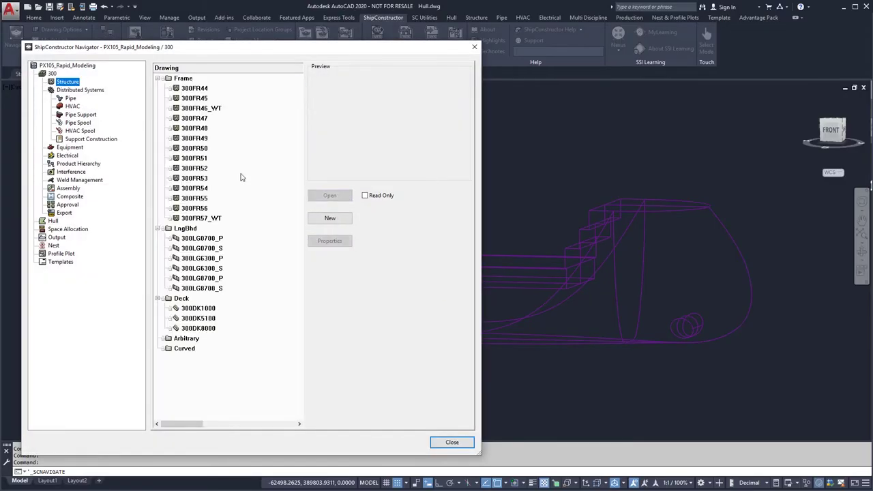
click(199, 328)
click(328, 196)
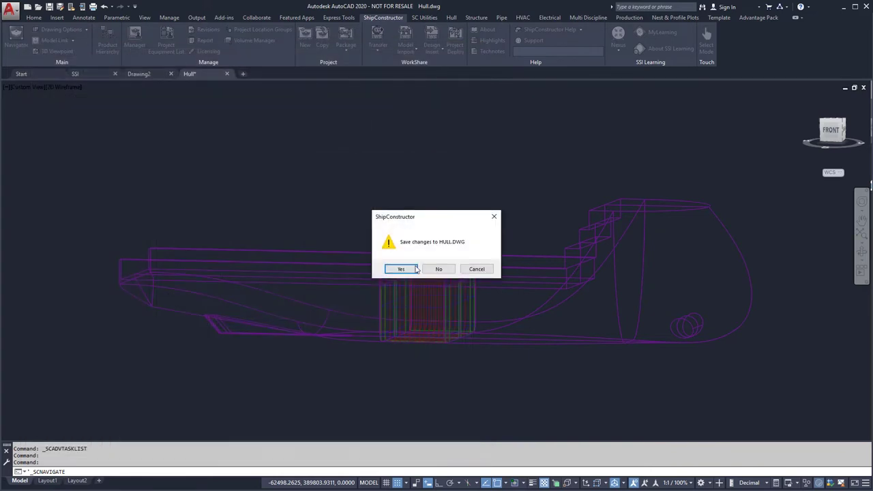
click(411, 269)
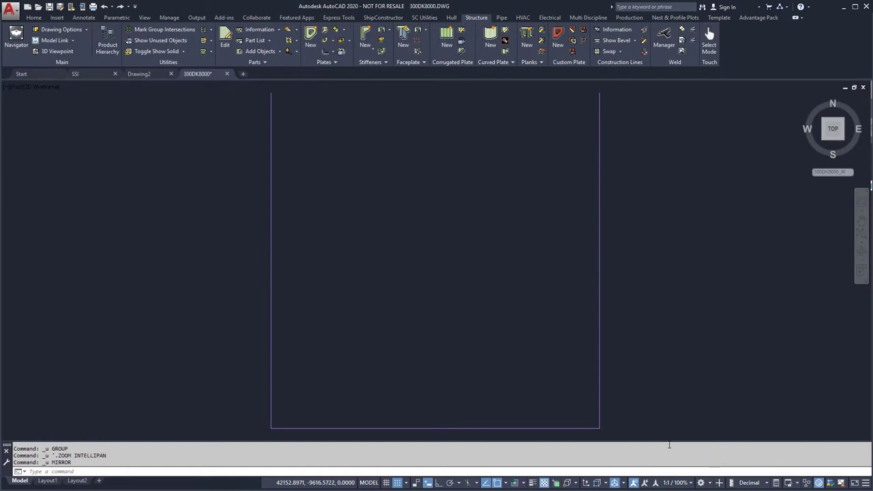
- Mirror the half deck outline across the line joining its two open ends, keeping the source object
click(641, 435)
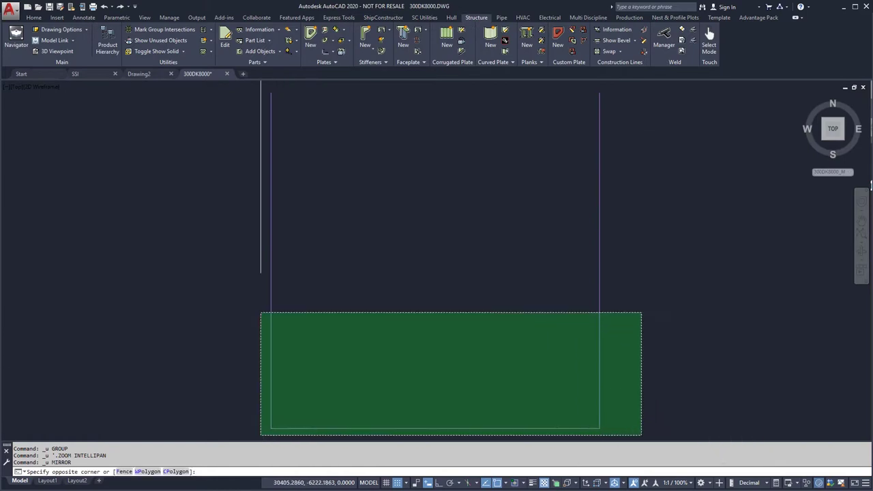
click(261, 313)
text(mirror)
key(Return)
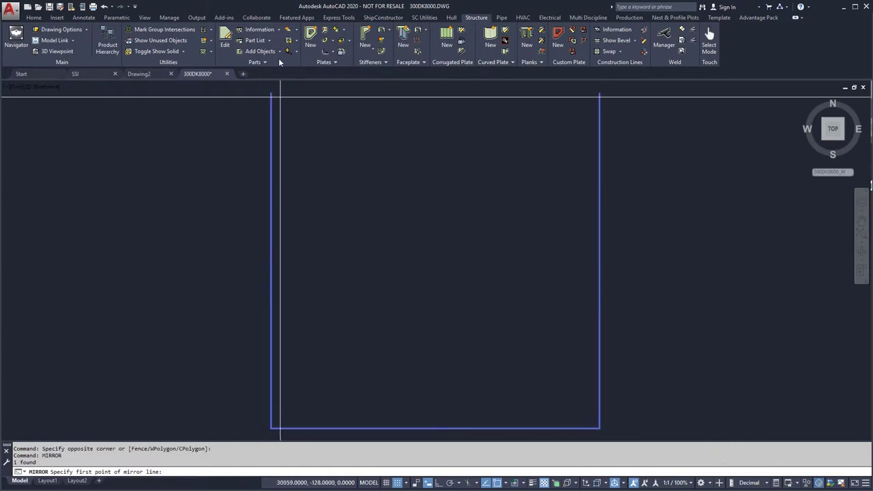
click(271, 92)
click(599, 92)
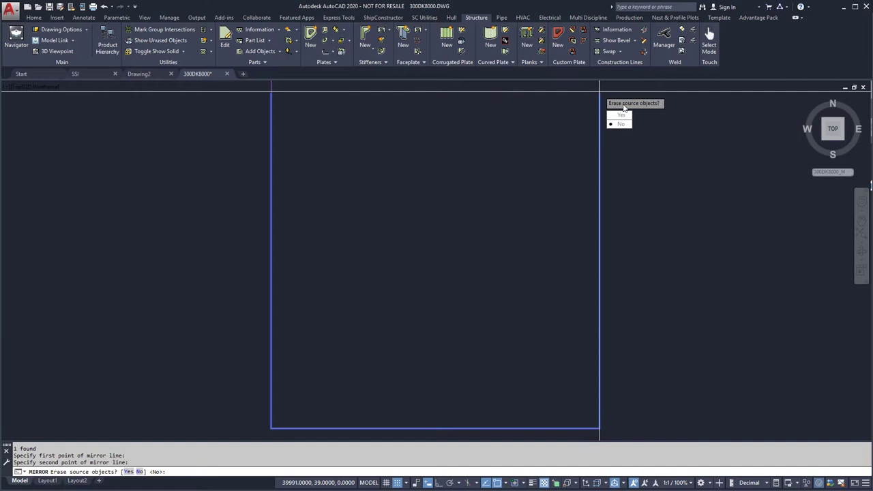
click(623, 125)
middle_click(347, 126)
middle_click(346, 127)
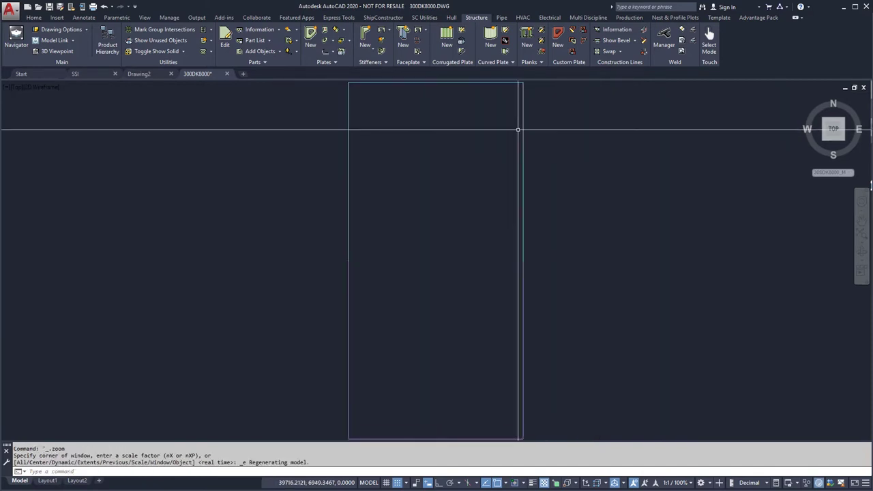
- Create a PL10 plate inside the closed deck outline with throw direction Up, mark side Down and part side Port
click(310, 35)
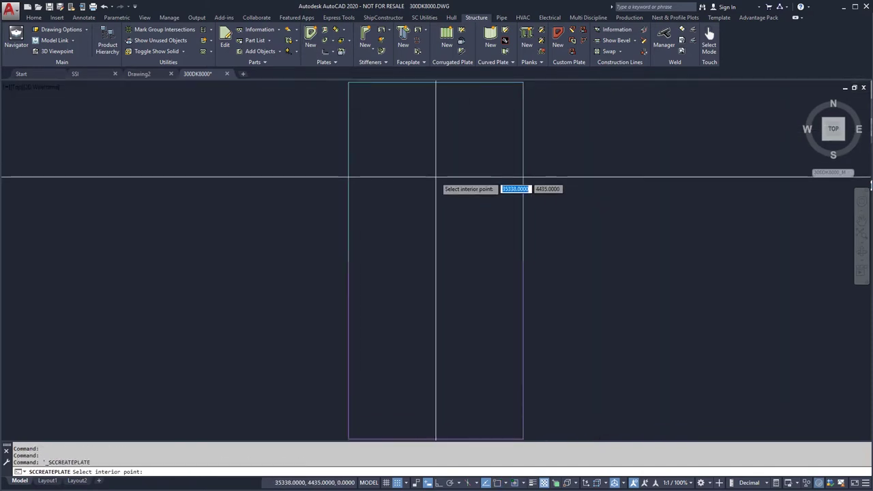
click(435, 179)
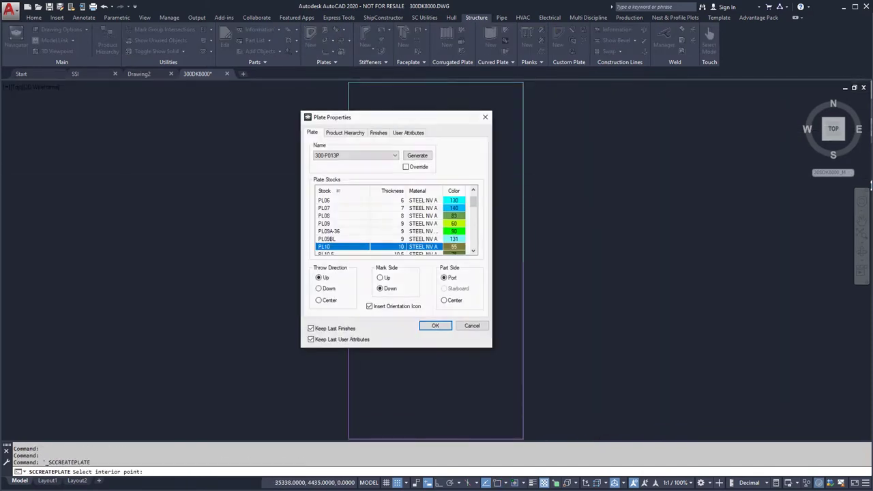
click(433, 325)
- Mark the moldplane intersections of frames 300FR46_WT and 300FR57_WT and the LngBhd group on the deck plane 300DK8000_M
click(163, 30)
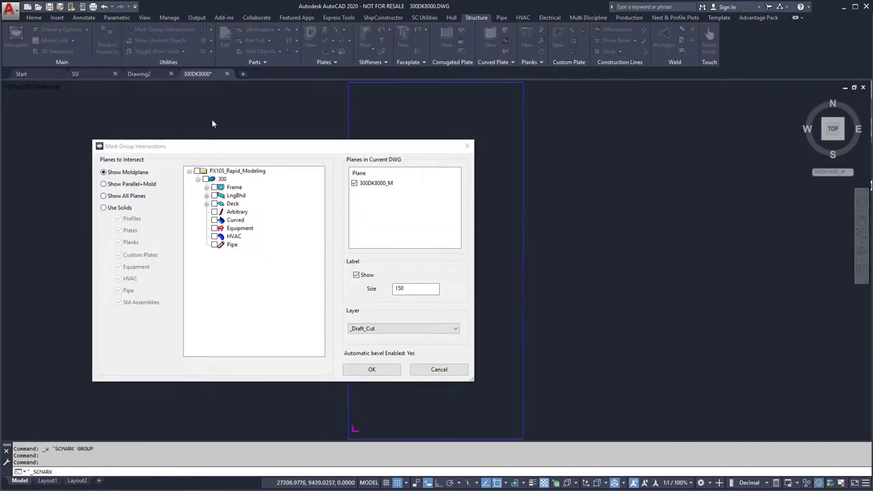
click(206, 187)
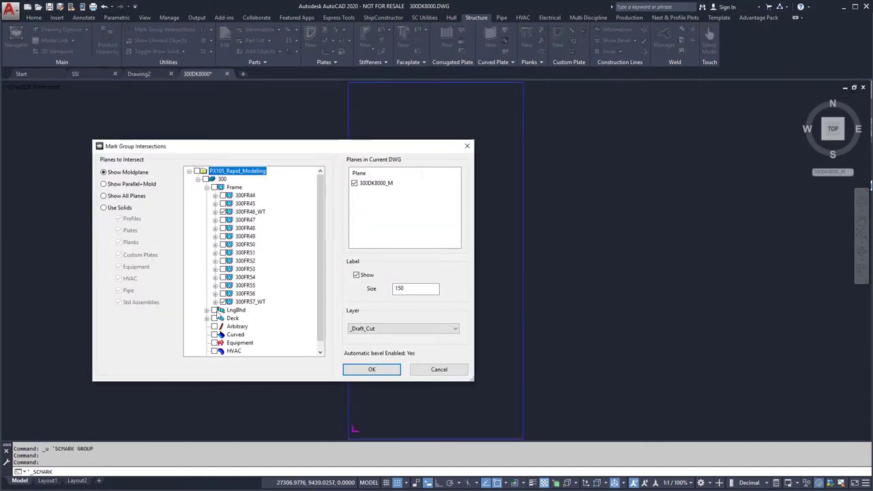
click(361, 369)
middle_drag(369, 375, 364, 351)
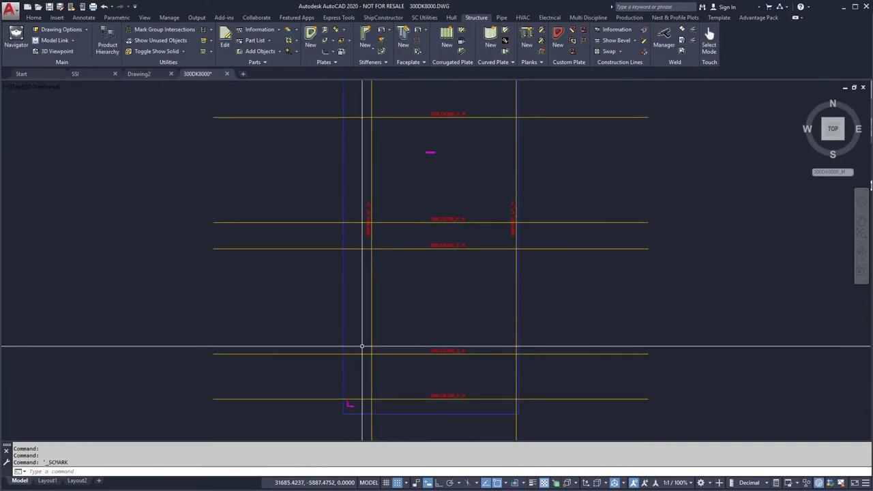
- Add datum marklines for the LONGITUDINALS location group to the deck plate
text(z w)
click(329, 226)
click(519, 411)
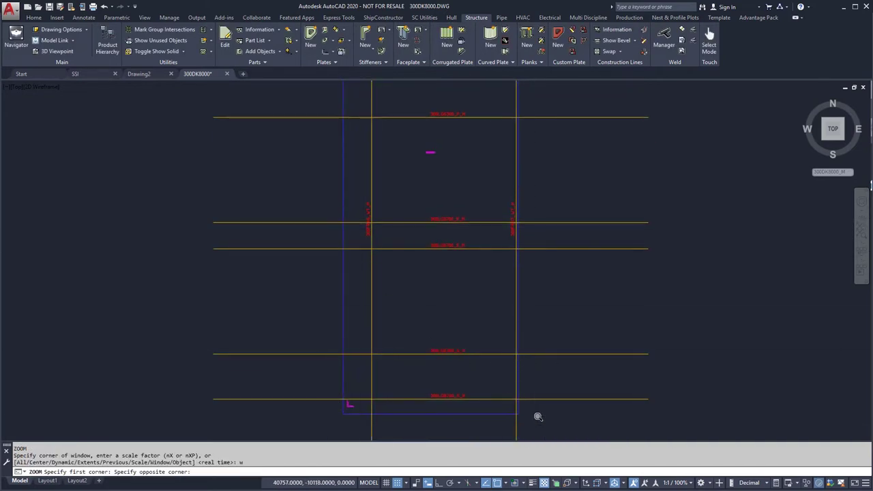
click(325, 52)
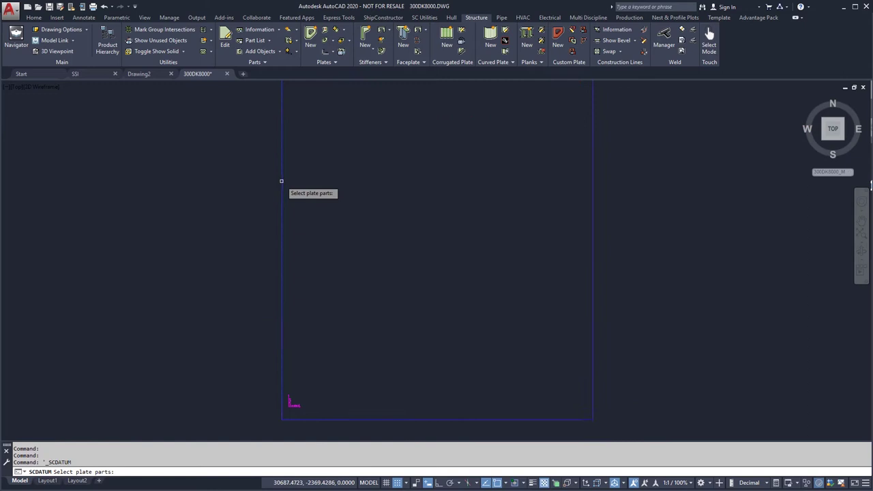
click(281, 181)
key(Return)
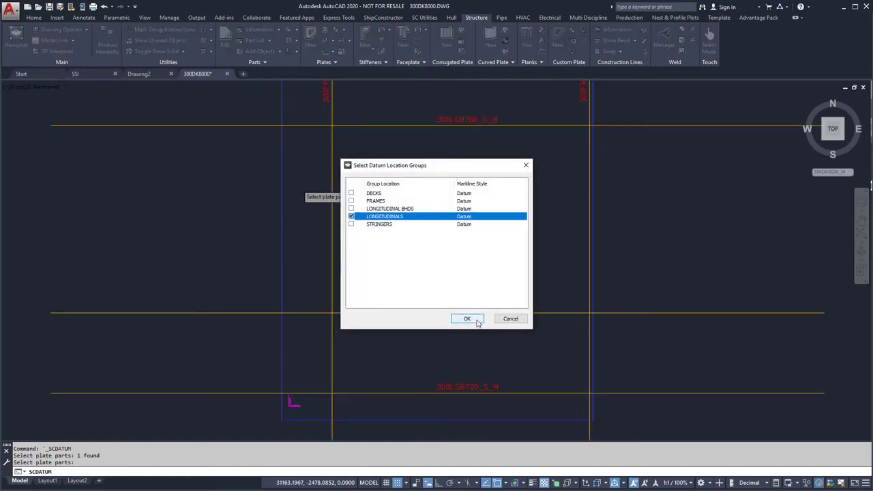
click(467, 318)
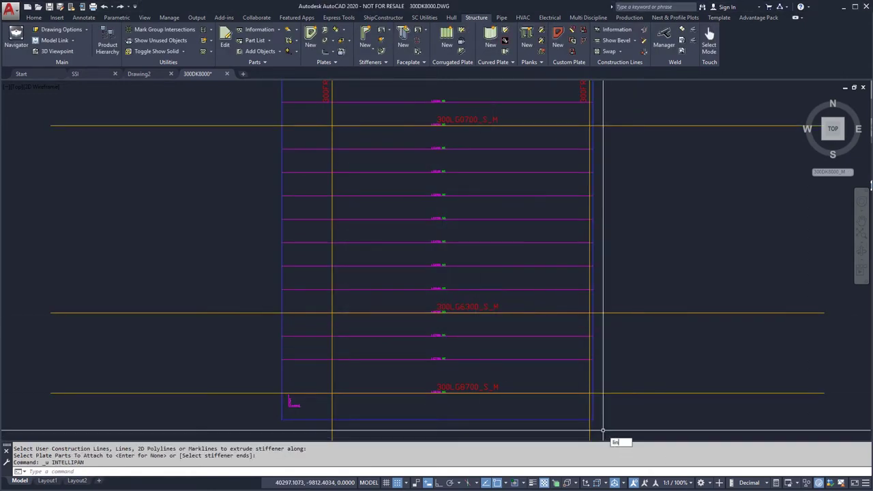
- Draw a line across the full deck plate along the first longitudinal datum outboard of 300LG0700_S_M
key(Return)
click(591, 148)
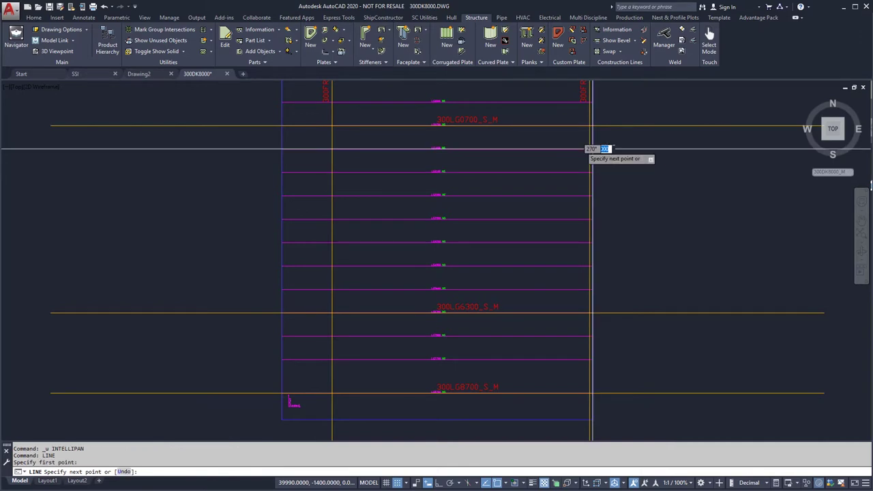
click(283, 148)
key(Return)
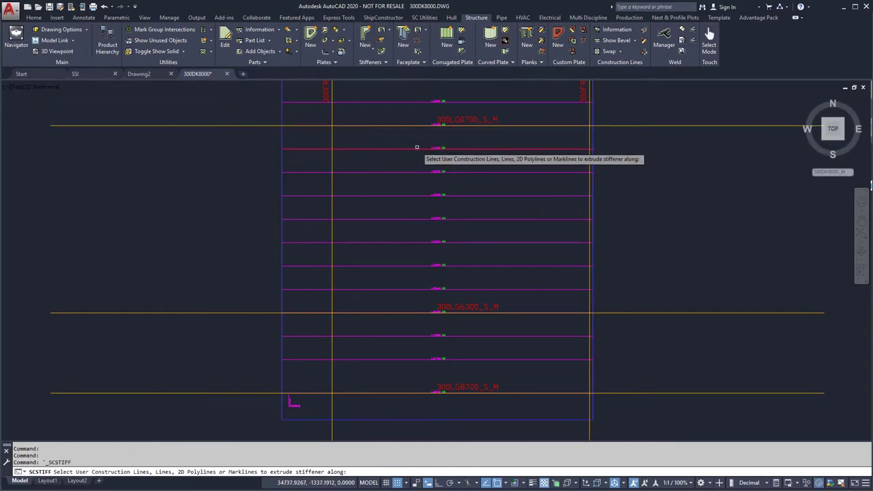
- Create an HP 140x08 stiffener along the line, attached to the deck plate, with web Down side, flange Port and part side Starboard
click(416, 147)
key(Return)
click(592, 138)
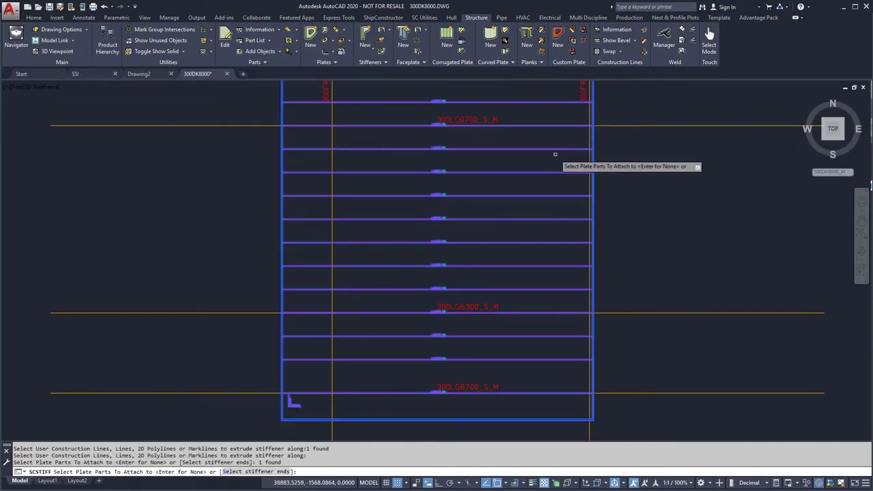
key(Return)
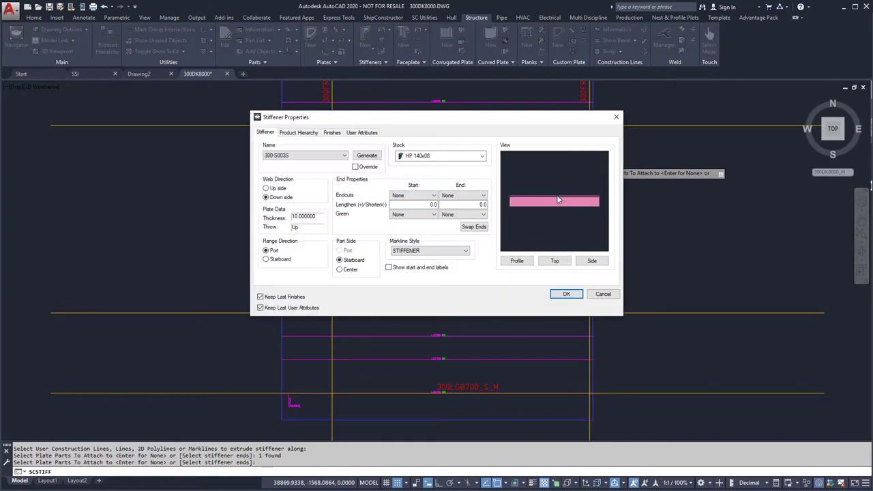
click(577, 295)
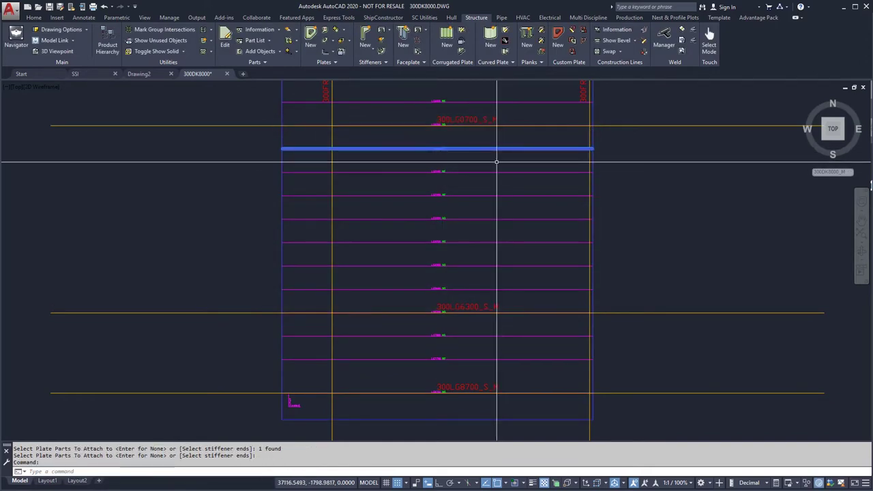
- Copy the stiffener onto the eight further starboard longitudinal datums, skipping those at bulkheads 300LG6300_S and 300LG8700_S
text(co)
key(Return)
click(438, 174)
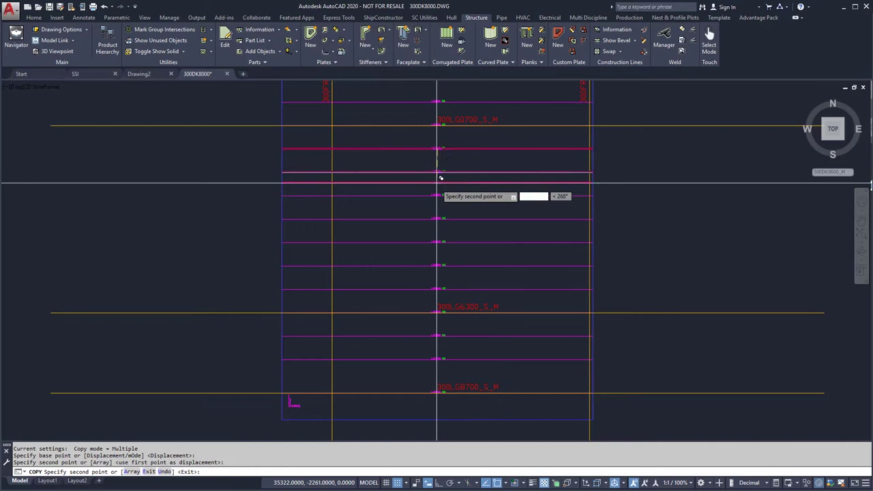
click(440, 195)
click(440, 219)
click(441, 242)
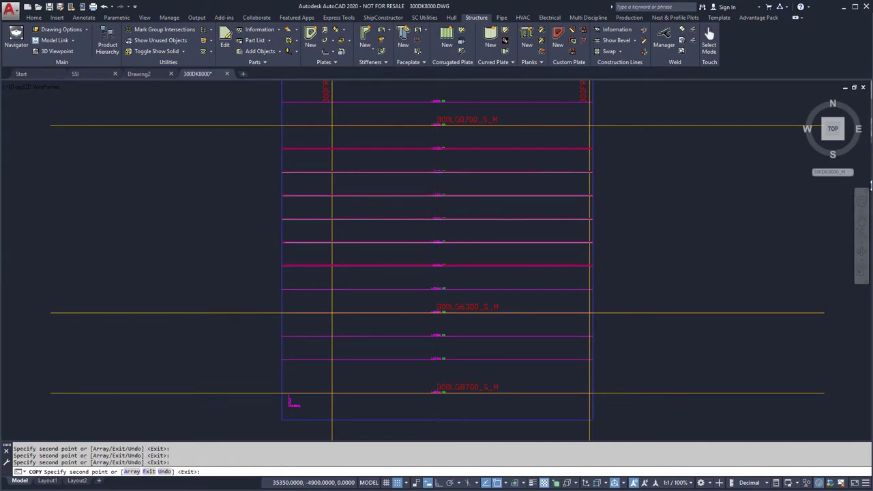
click(438, 265)
click(438, 289)
click(439, 335)
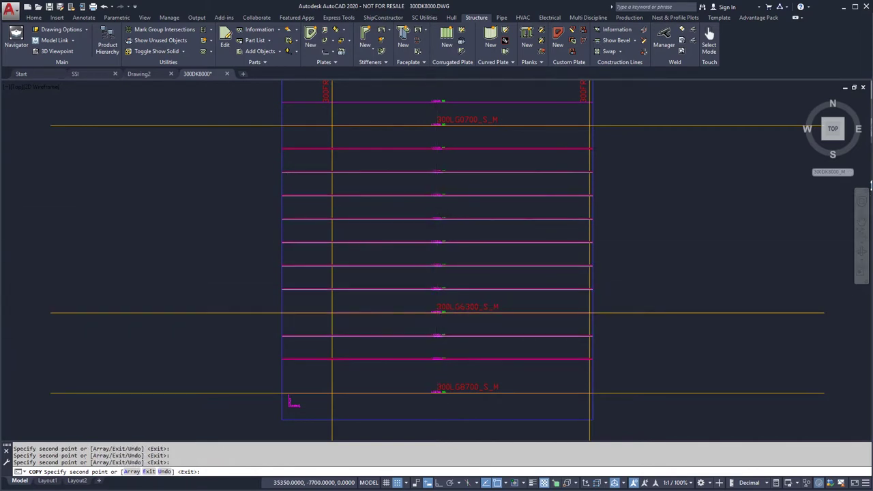
click(438, 358)
right_click(462, 150)
click(481, 157)
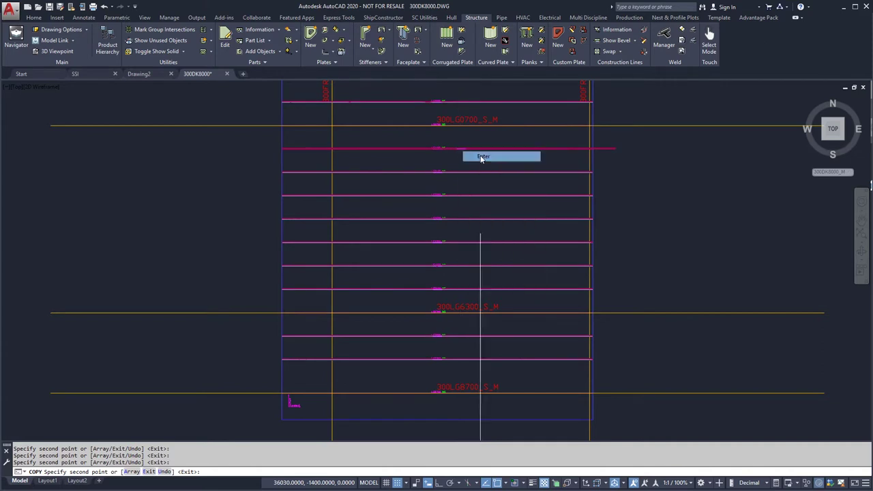
- Hide the draft objects and mirror the nine starboard stiffeners across the deck's centreline, keeping the source stiffeners
click(183, 53)
click(165, 84)
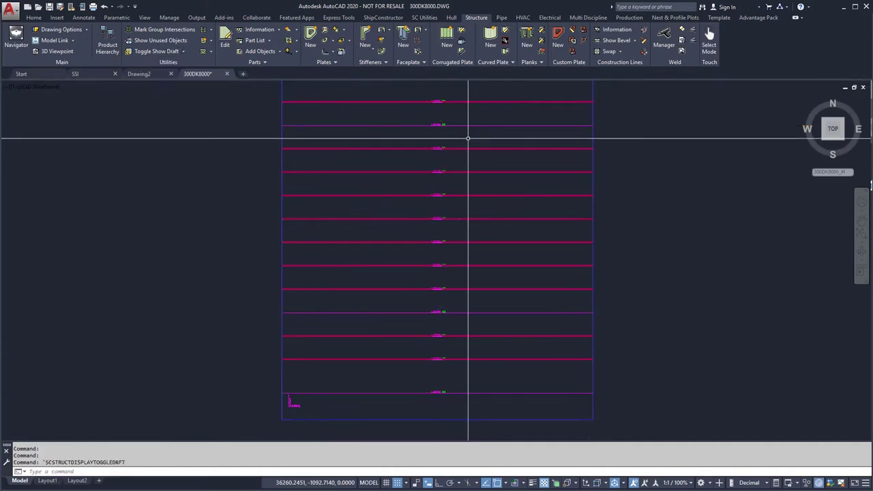
click(468, 136)
click(472, 327)
click(472, 372)
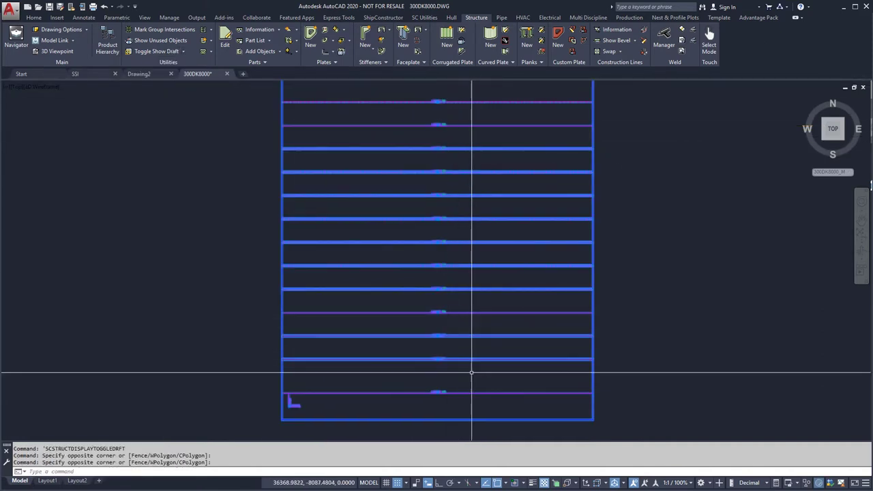
shift+click(622, 402)
shift+click(583, 391)
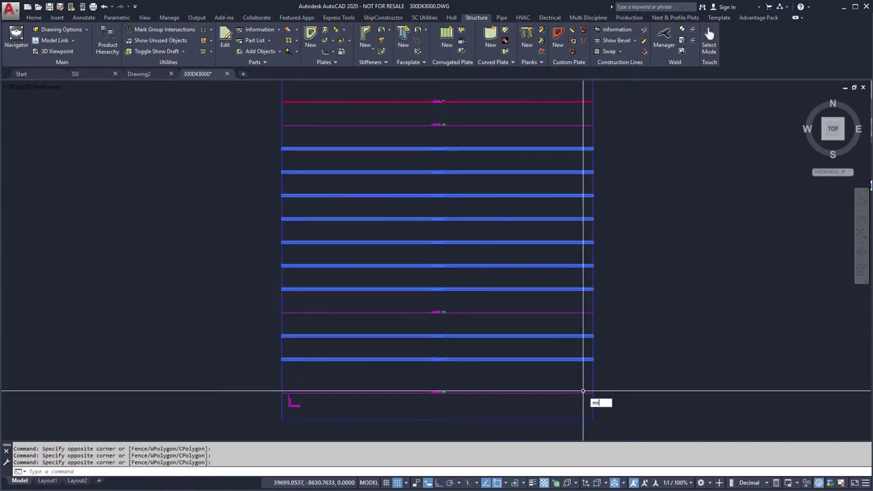
key(Return)
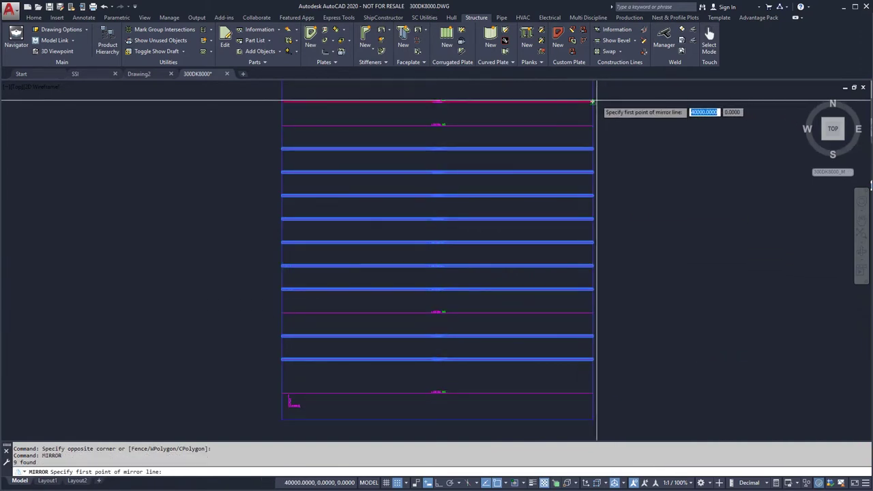
click(592, 101)
click(666, 102)
right_click(669, 117)
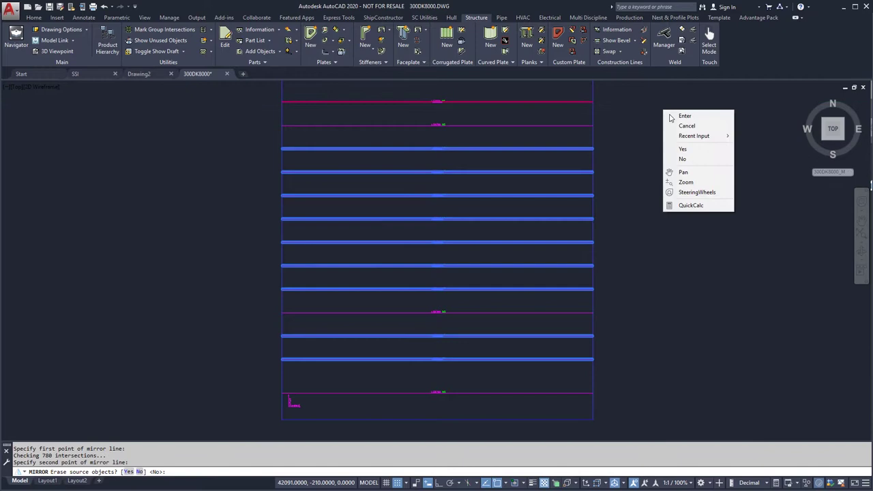
click(679, 119)
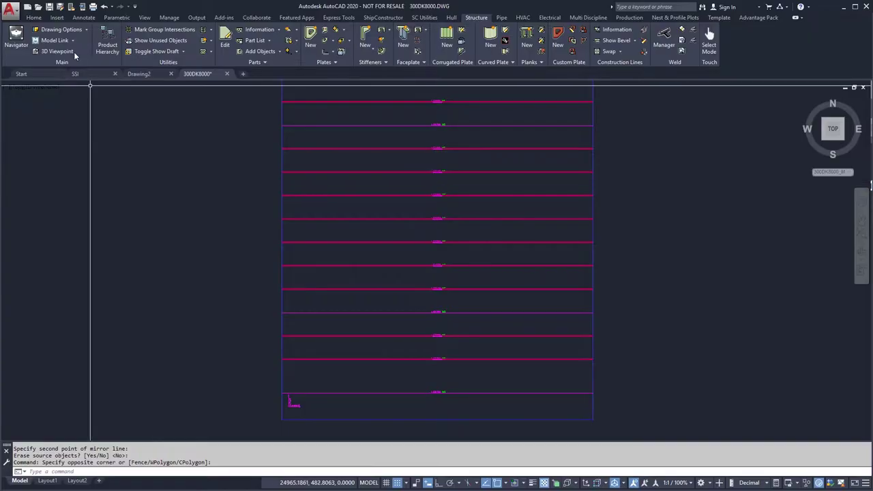
click(60, 51)
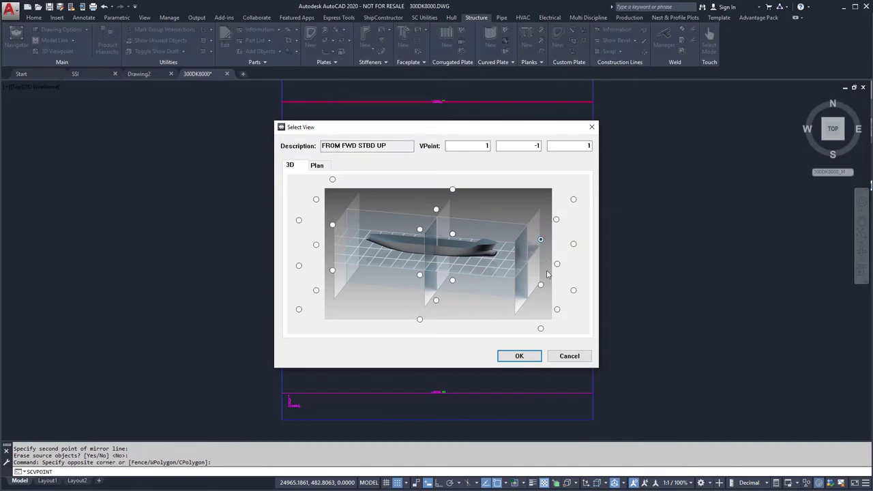
click(521, 356)
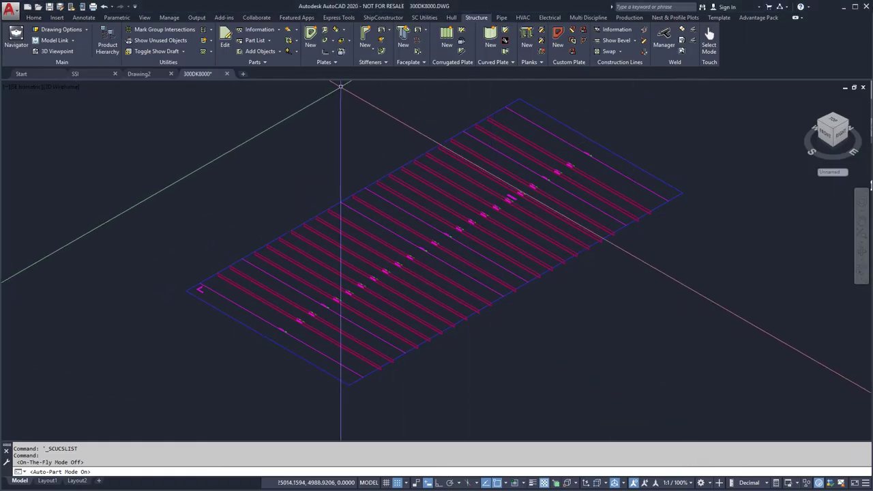
click(409, 17)
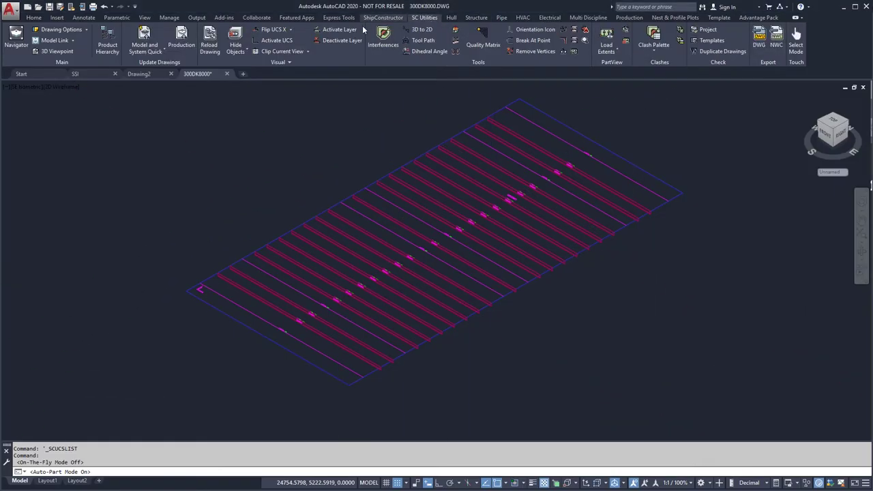
click(276, 40)
click(521, 197)
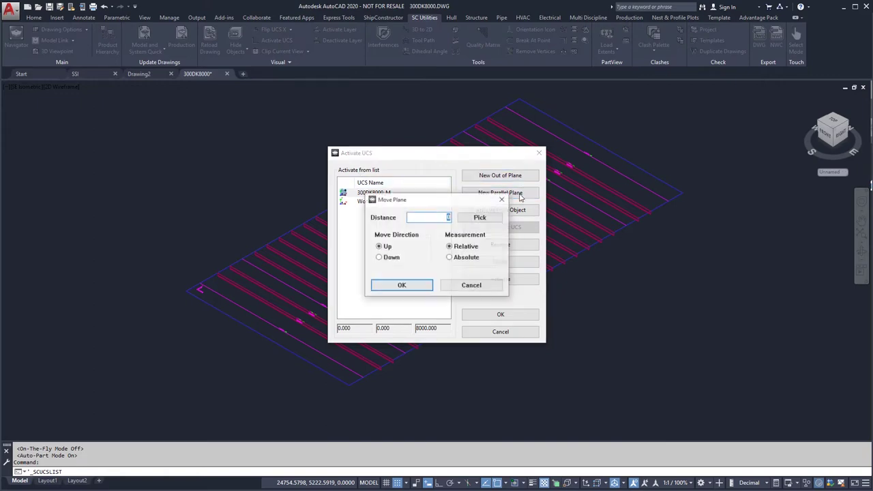
click(409, 285)
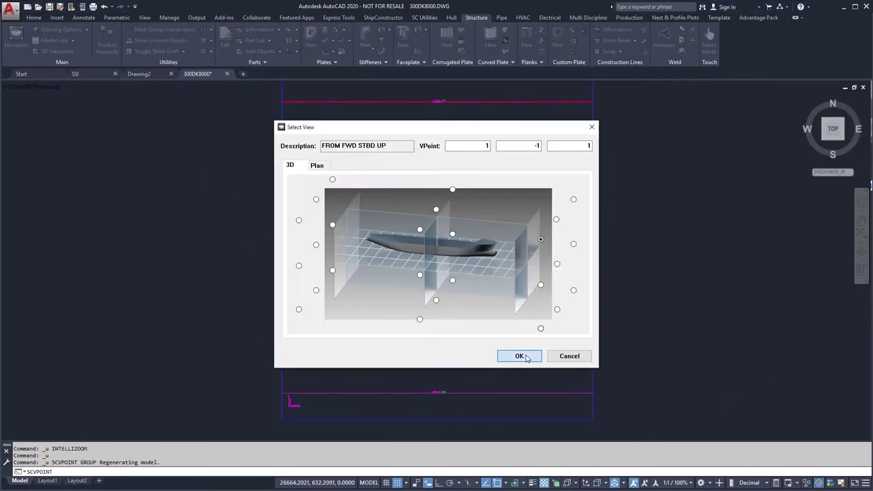
- Inspect the deck plate and its stiffener ends in Shaded style from the viewpoint FROM FWD STBD UP, restoring 2D Wireframe at full extents
click(516, 357)
scroll(409, 294, up, 5)
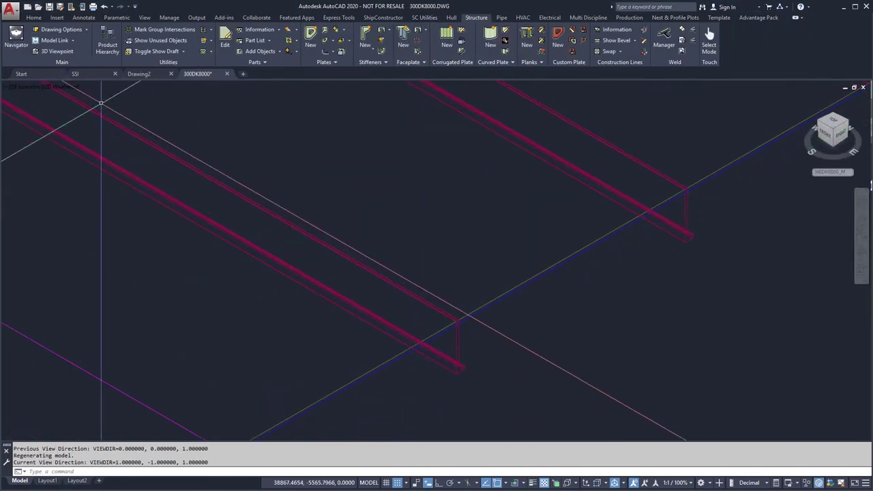
click(62, 87)
click(96, 151)
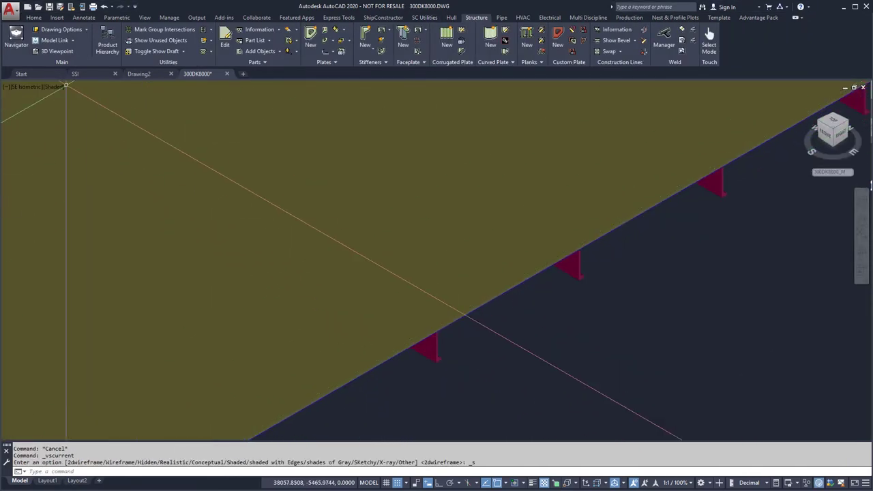
click(55, 87)
click(73, 109)
middle_click(413, 241)
middle_click(413, 241)
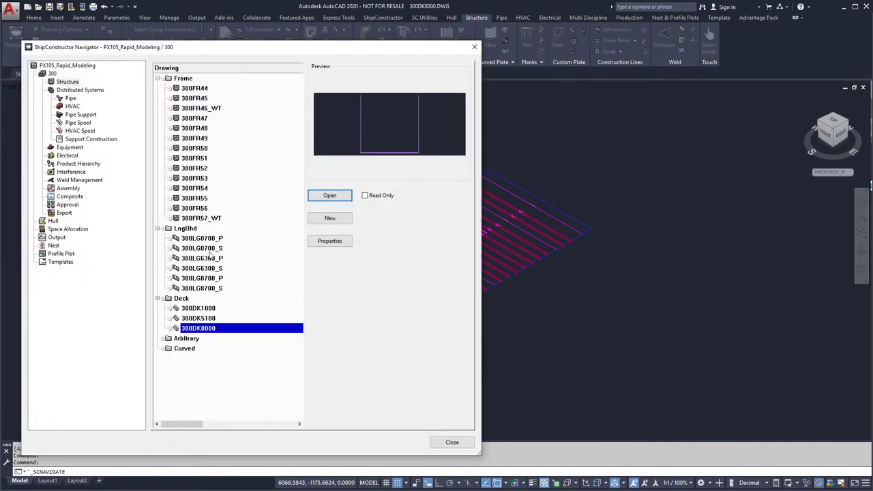
- Open the longitudinal bulkhead drawing 300LG6300_S of unit 300 without saving the changes to 300DK8000.DWG
click(211, 267)
click(329, 196)
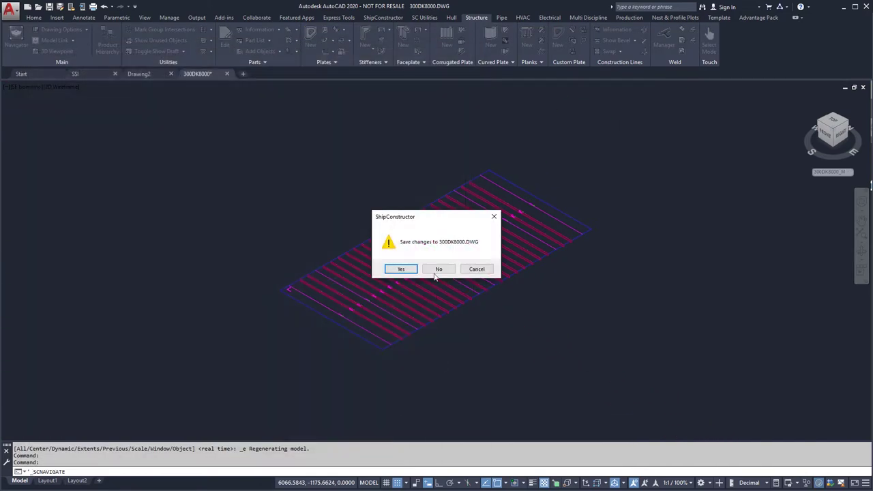
click(432, 268)
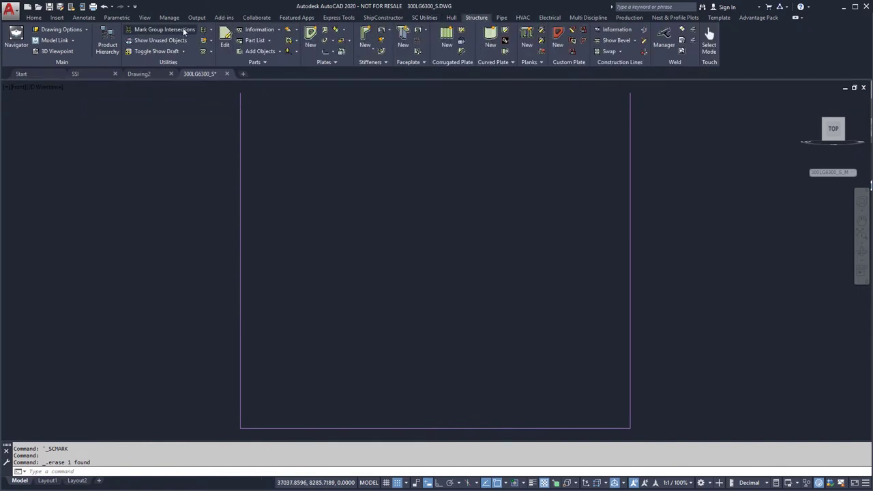
- Mark the parallel and mold plane intersections of the Deck group on plane 300LG6300_S_M, with labels of size 150 on layer _Draft_Cut
click(182, 31)
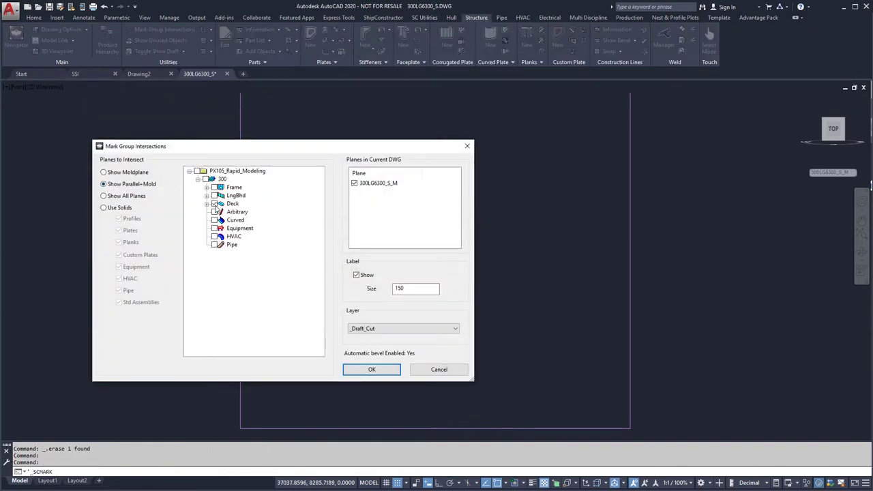
click(379, 371)
scroll(455, 213, up, 5)
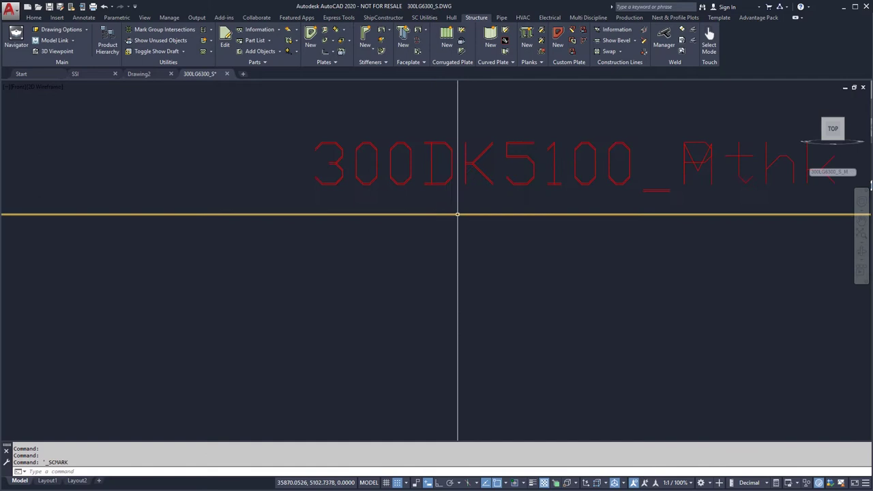
middle_click(456, 262)
middle_click(456, 262)
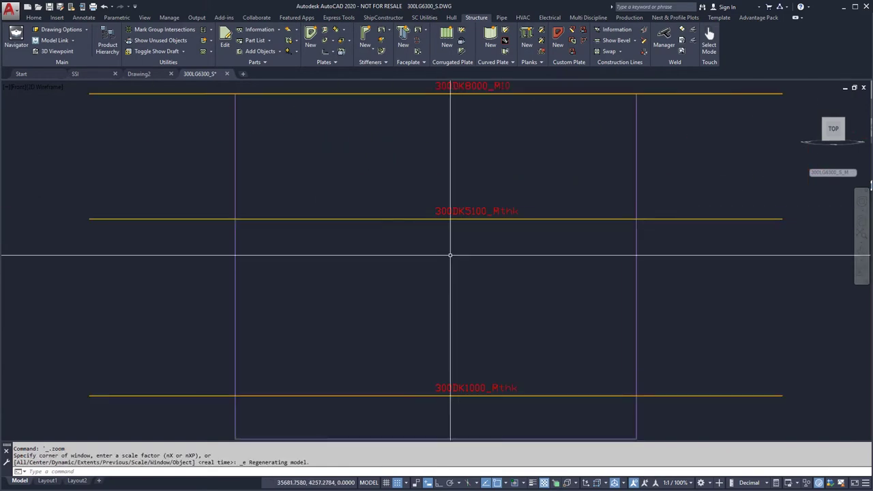
- Create three 8 mm plates thrown to port, filling the bulkhead bays above, between and below decks 300DK5100 and 300DK1000
click(310, 37)
click(377, 127)
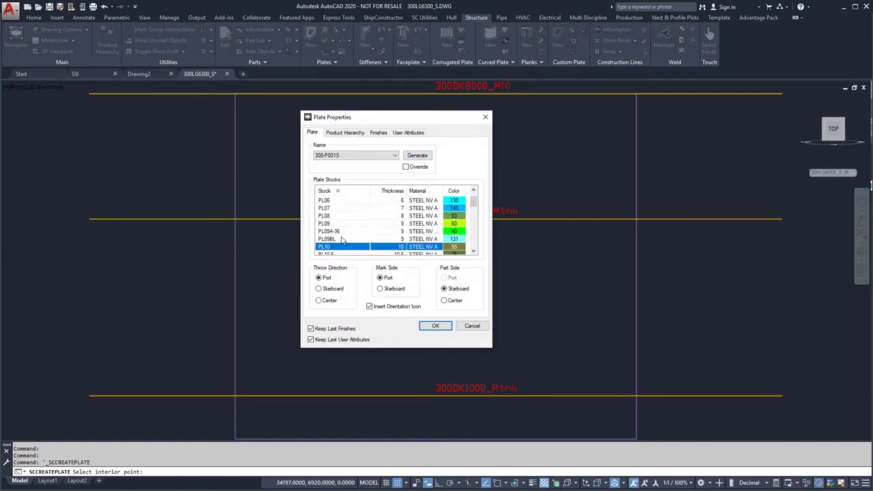
click(427, 327)
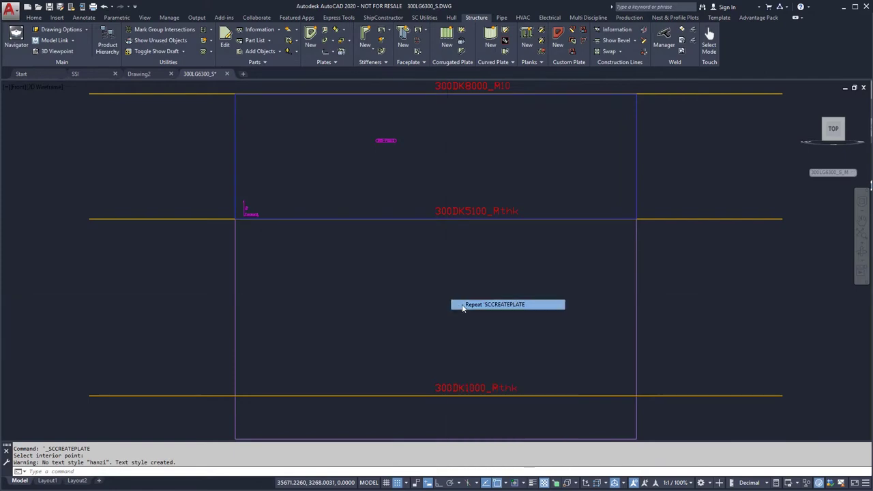
click(448, 296)
click(430, 327)
right_click(442, 211)
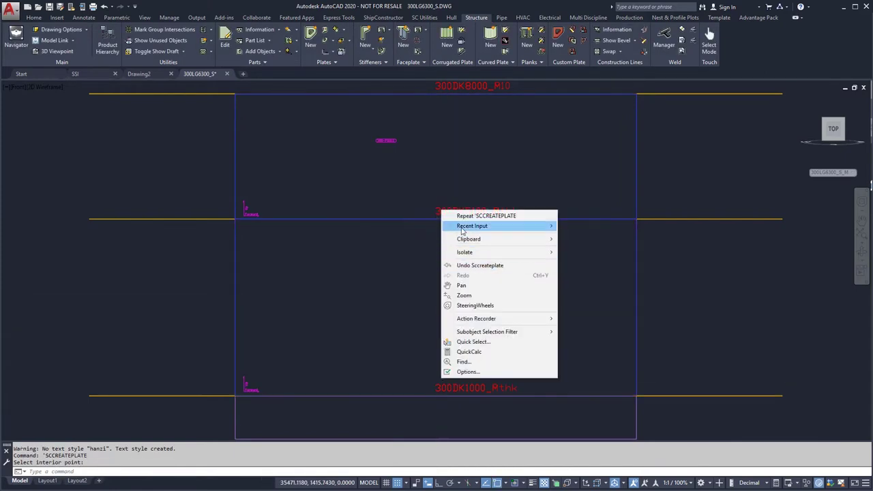
click(478, 216)
click(483, 423)
click(430, 327)
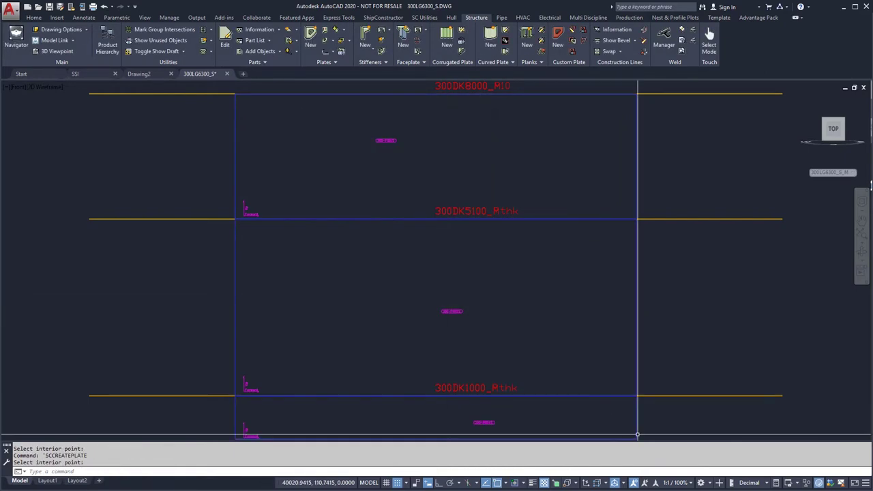
- Mark the Frame group's intersections on plane 300LG6300_S_M and add the FRAMES datum lines to the upper two plates
click(164, 29)
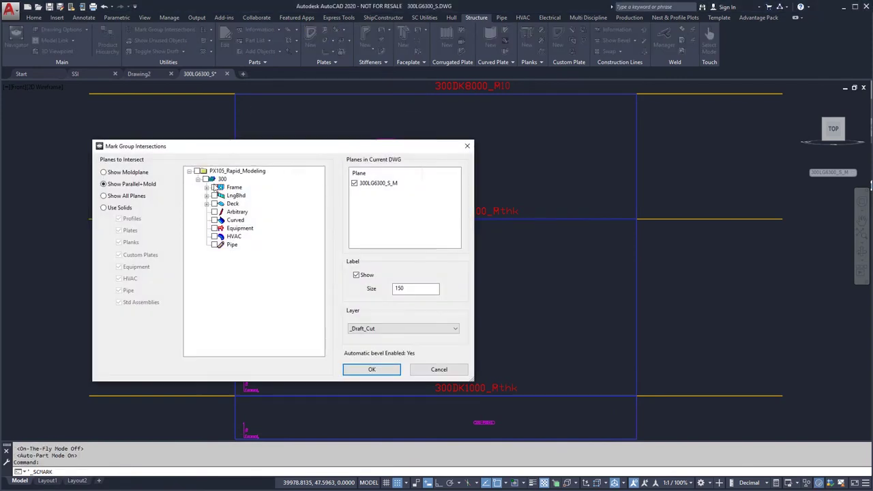
click(369, 370)
click(384, 140)
click(452, 311)
key(Return)
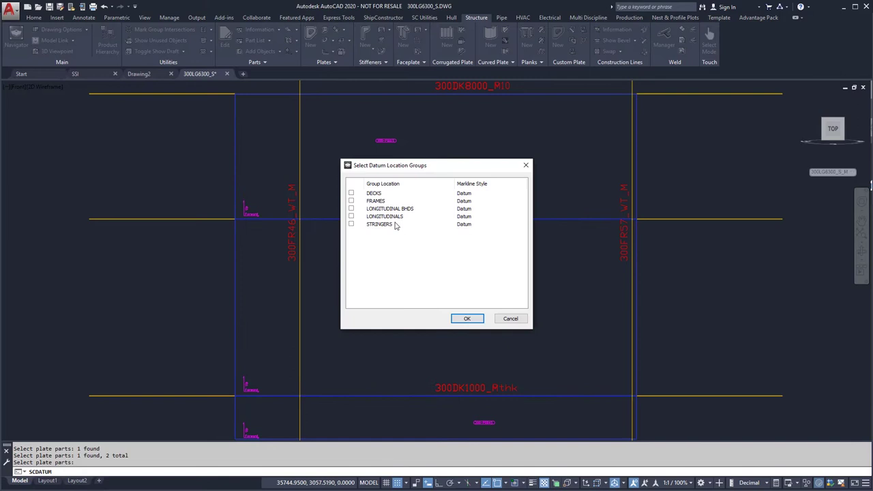
click(466, 318)
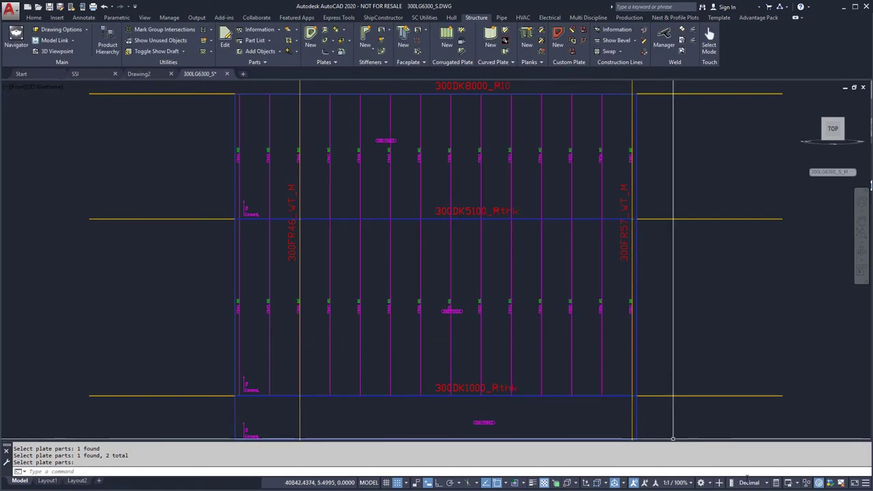
- Draw a line up the frame datum adjacent to 300FR57_WT_M, starting at deck 300DK1000 and ending within the middle plate
text(line)
key(Return)
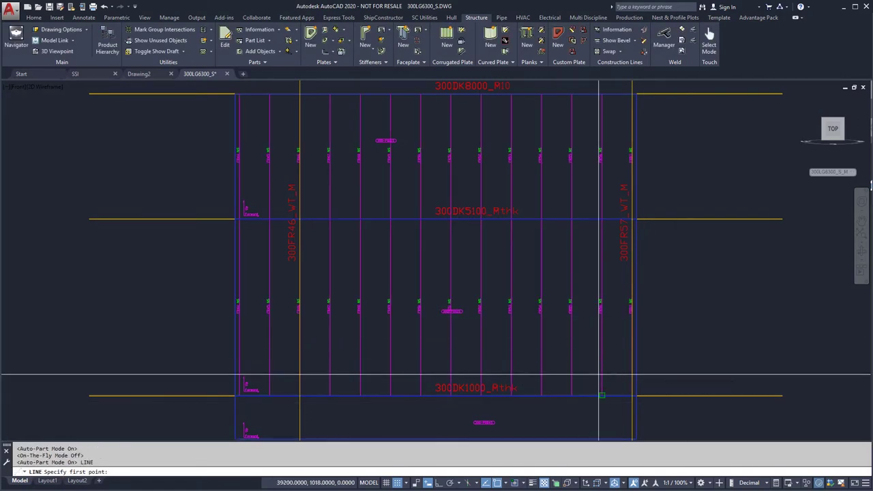
click(601, 395)
click(601, 313)
key(Escape)
- Create a stiffener along the drawn line, attached to the middle plate, using an HP profile stock
click(365, 38)
click(599, 339)
key(Return)
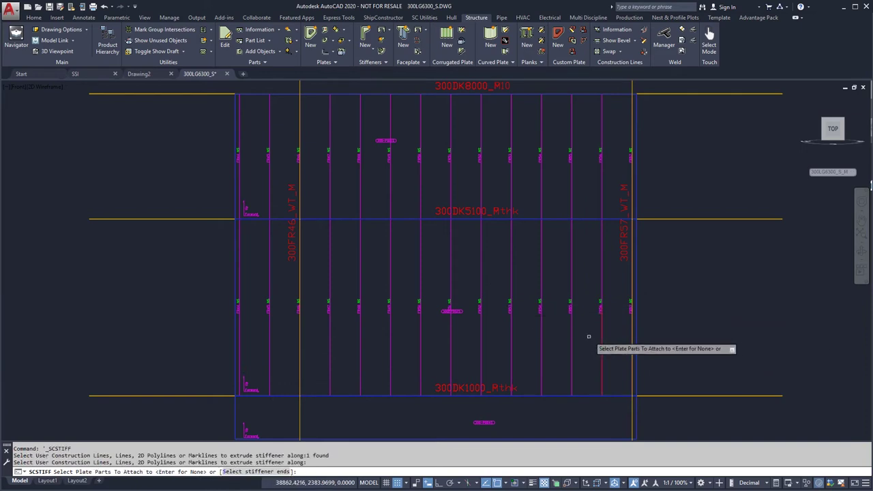
click(607, 279)
click(577, 293)
right_click(577, 293)
click(598, 300)
click(469, 156)
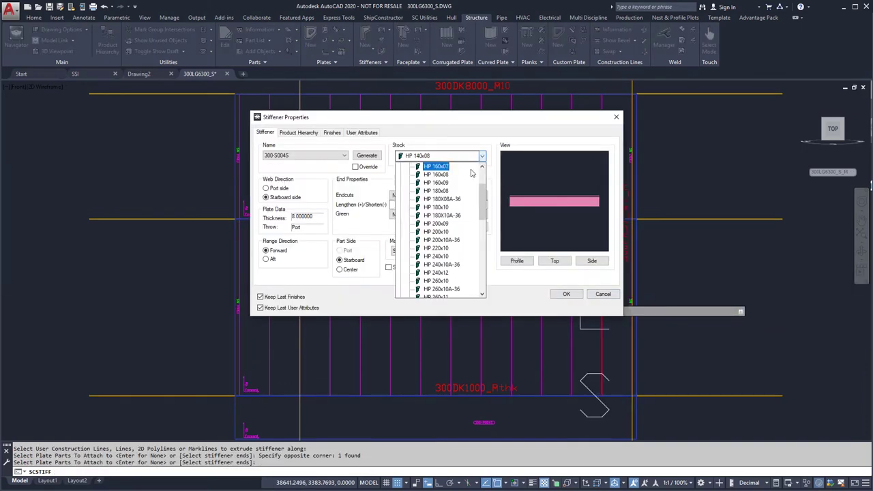
click(444, 251)
click(565, 294)
- Trim the middle plate's stiffener, with its start at structure plane 300DK5100_M and its end at 300DK1000_Pthk
click(603, 326)
right_click(588, 334)
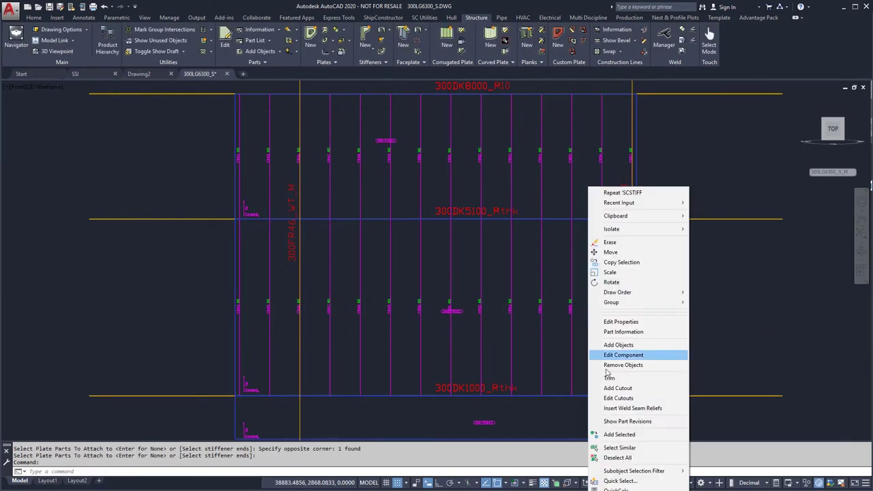
click(607, 379)
click(692, 207)
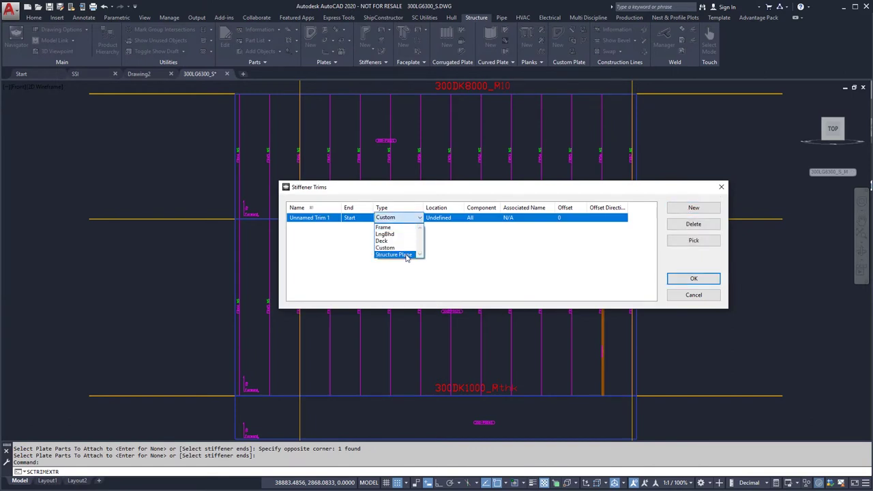
click(395, 255)
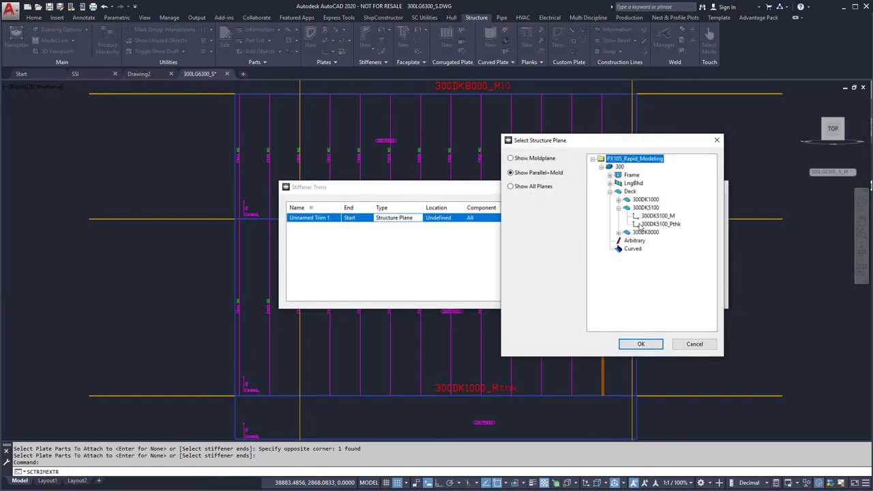
click(640, 344)
click(693, 207)
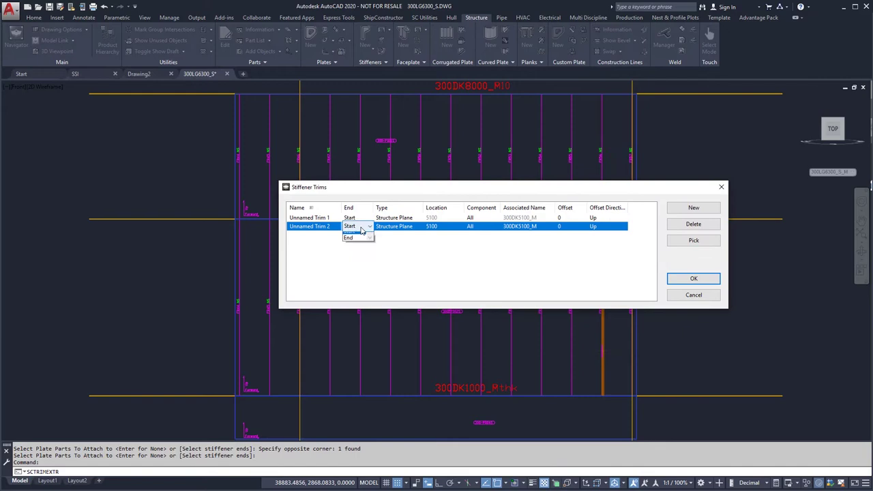
click(680, 242)
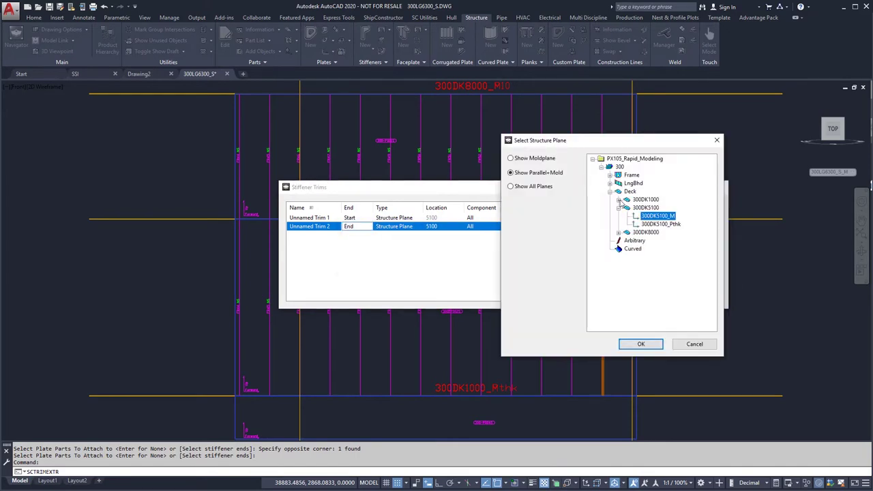
click(644, 344)
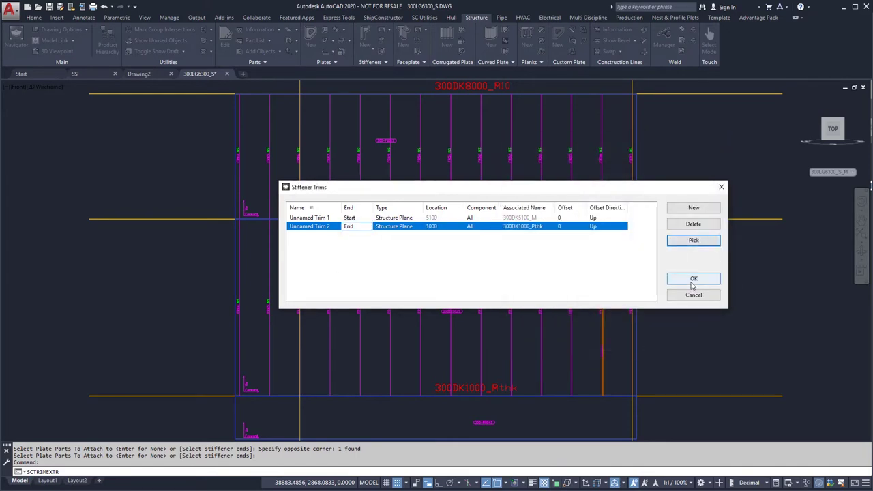
click(748, 277)
- Create a matching stiffener on the upper plate along the line at the same frame datum
click(364, 36)
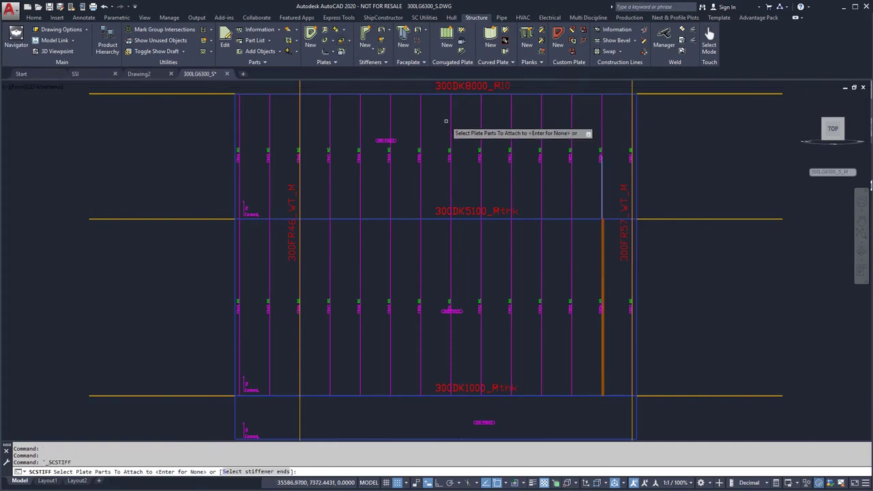
right_click(418, 115)
click(431, 119)
click(548, 294)
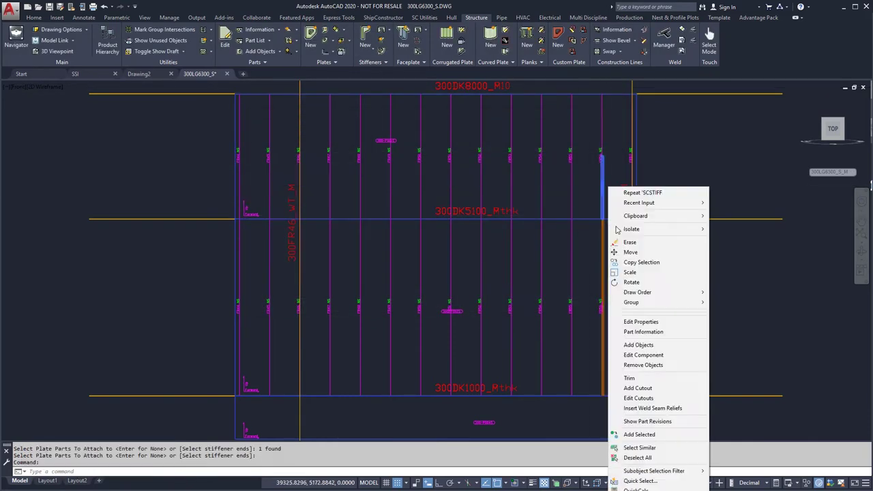
- Trim the upper stiffener's end to structure plane 300DK5100_Pthk and its start to the 300DK8000 deck plane
click(629, 378)
click(693, 207)
click(716, 242)
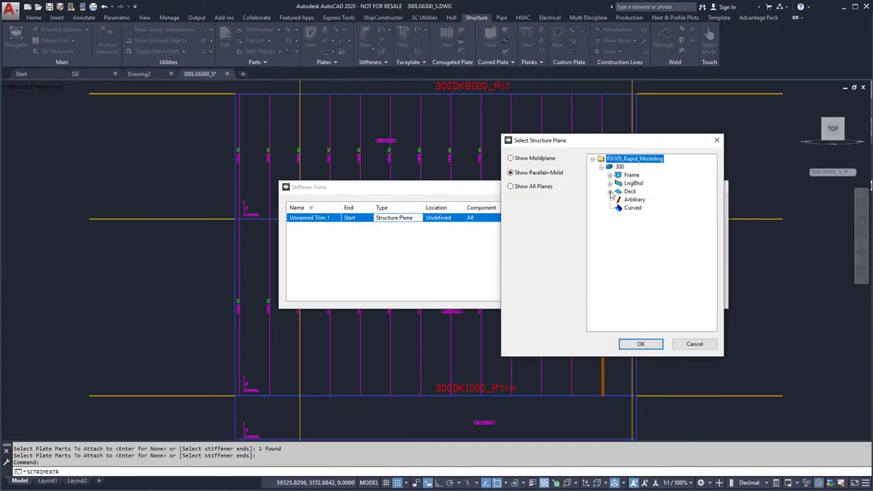
double_click(644, 225)
click(464, 271)
click(694, 208)
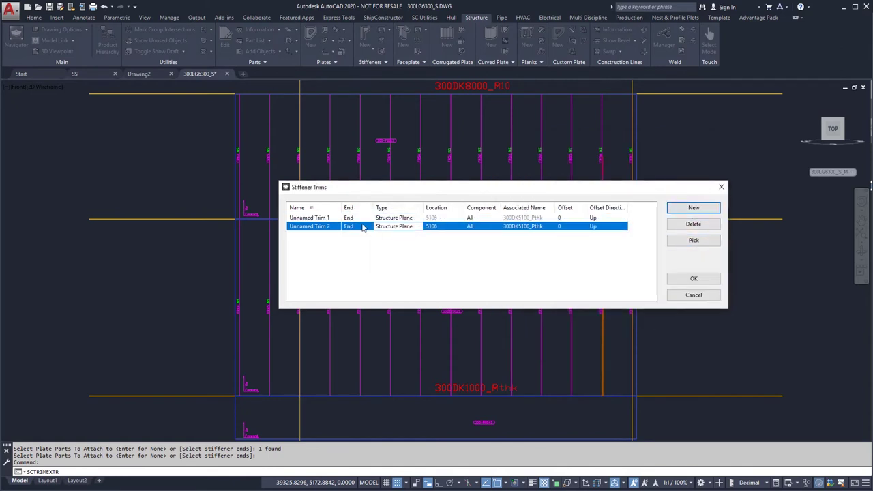
click(693, 241)
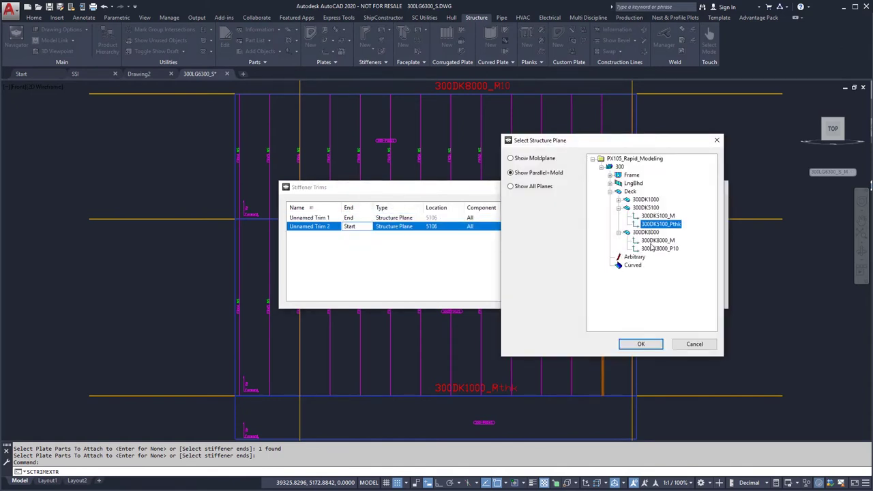
double_click(659, 248)
click(696, 277)
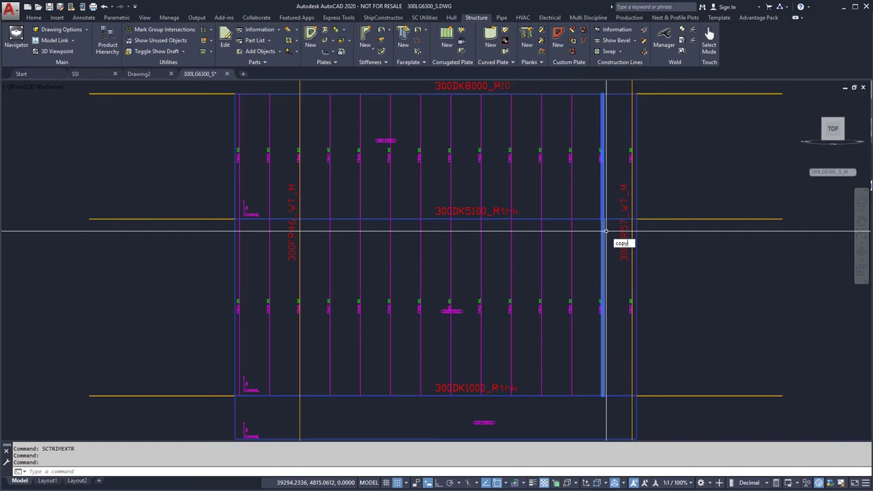
- Copy both stiffeners to the other frame datums across the bulkhead, skipping those at 300FR46_WT_M and 300FR57_WT_M
key(Return)
click(602, 156)
click(571, 156)
click(542, 156)
click(511, 156)
click(481, 156)
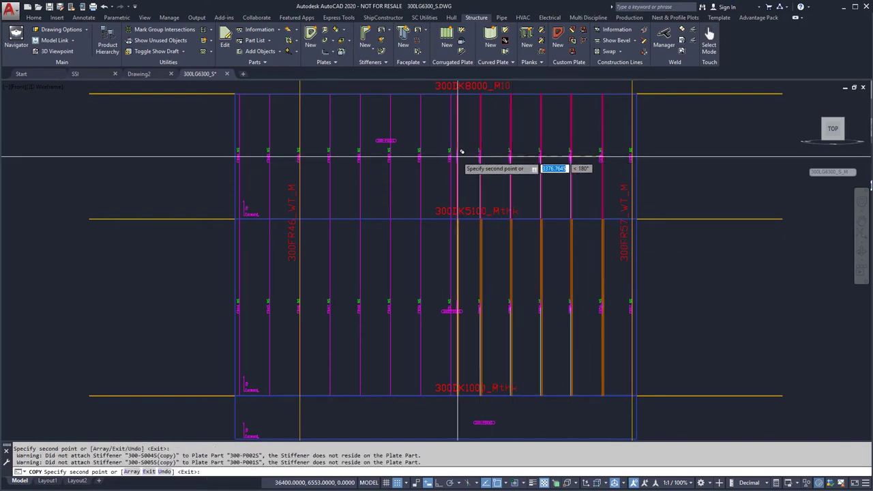
click(450, 158)
click(420, 158)
click(390, 157)
click(359, 158)
click(330, 158)
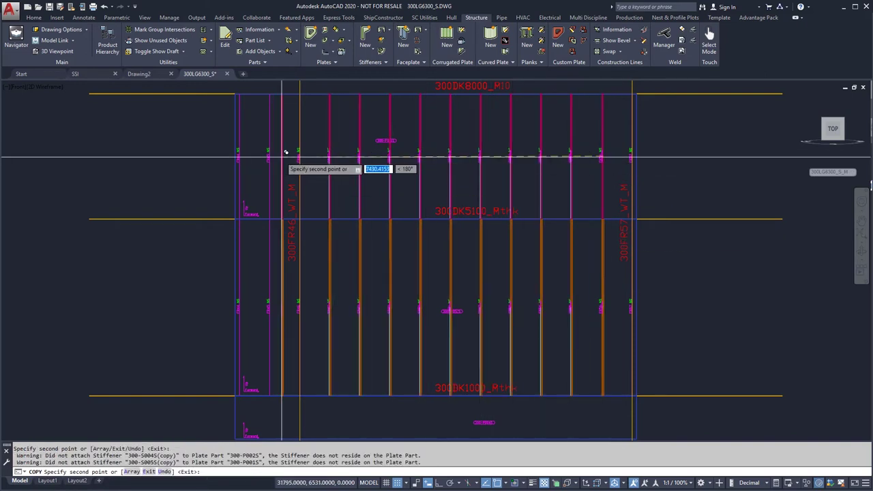
click(270, 158)
key(Return)
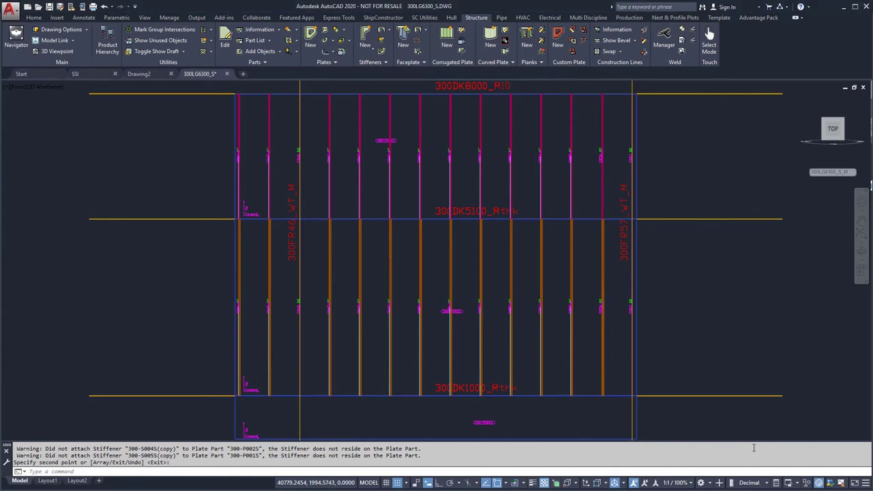
- Activate a new UCS parallel to the bulkhead plane, moved 8 mm to port with relative measurement
click(424, 17)
click(276, 40)
click(499, 193)
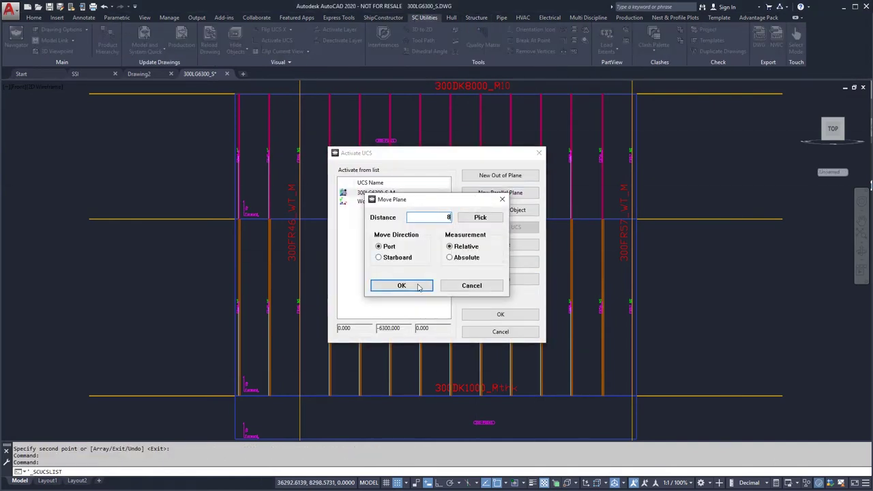
text(8)
click(400, 285)
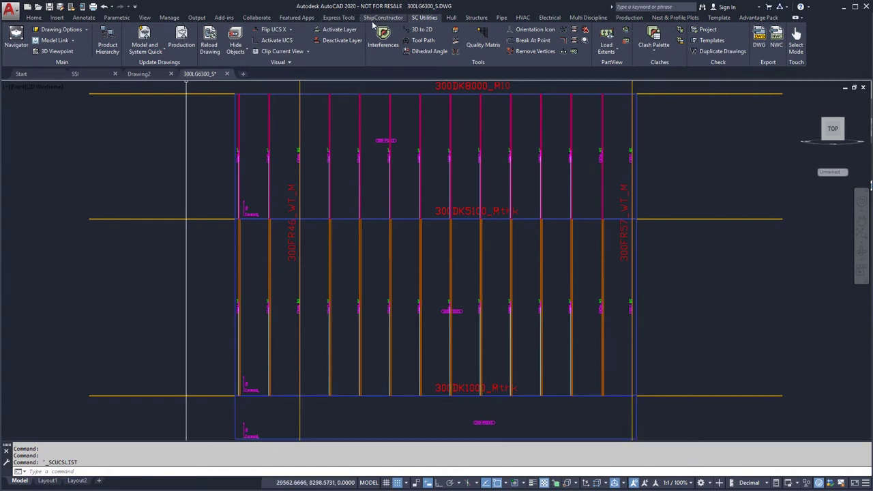
- Hide the draft objects and show the stiffened bulkhead from an isometric 3D viewpoint
click(476, 17)
click(169, 52)
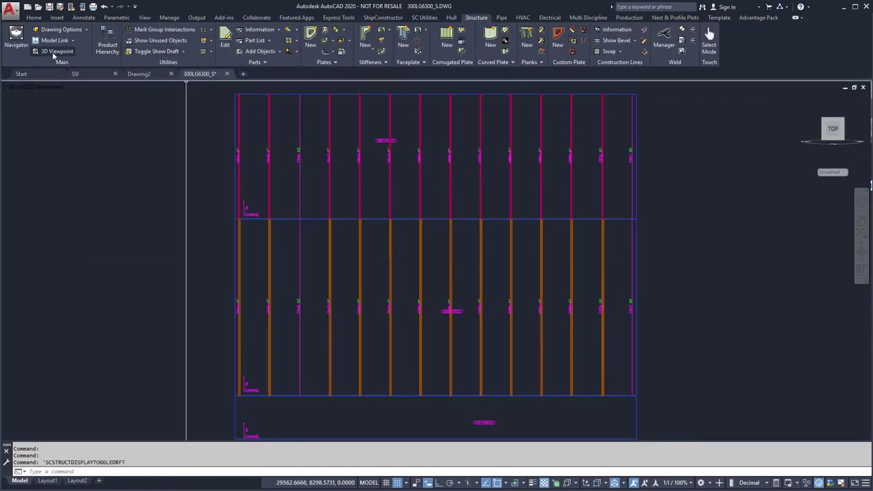
click(52, 52)
click(519, 356)
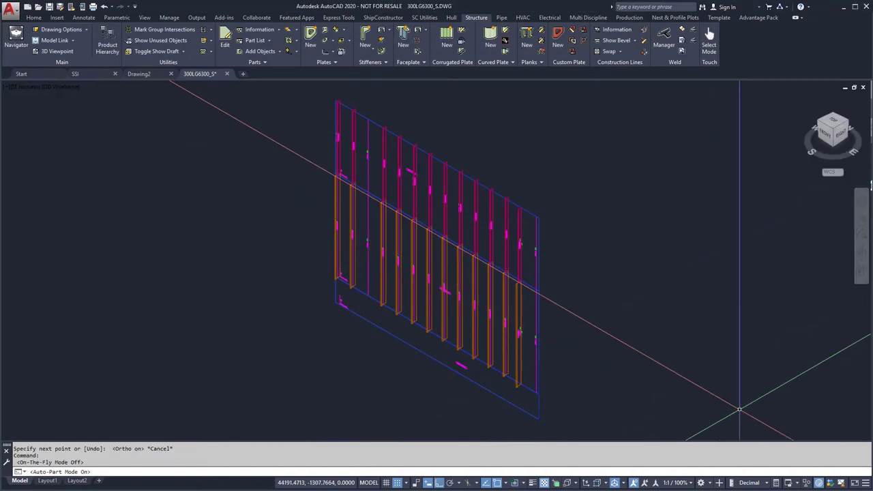
- Mirror the bulkhead plates and stiffeners across the ship's centreline through 0,0 in the World UCS, keeping the source parts
text(w)
key(Return)
click(600, 405)
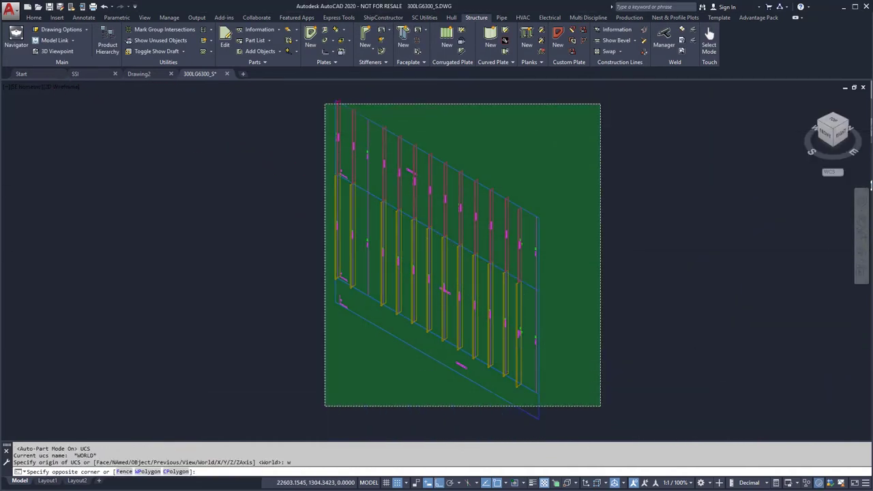
text(mirror)
key(Return)
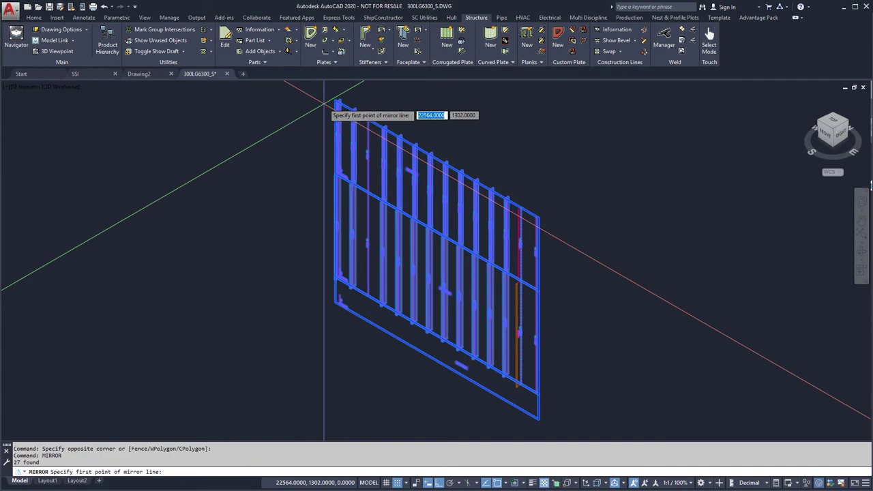
text(0,0)
key(Return)
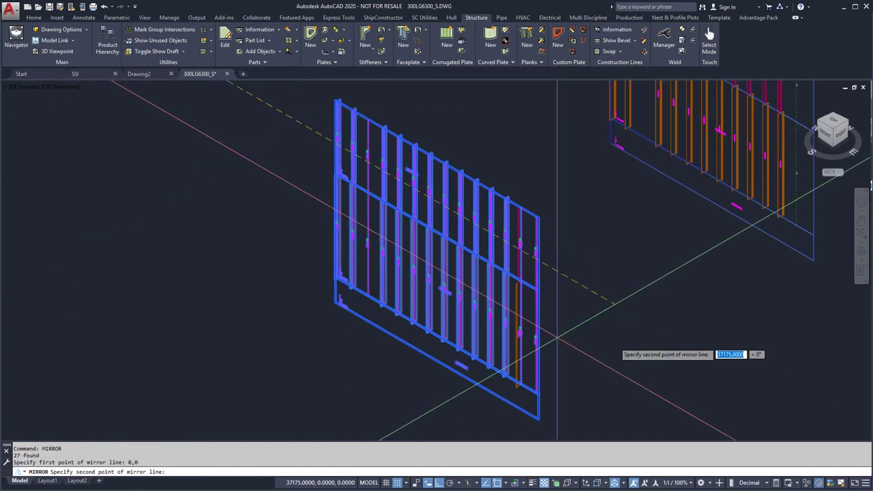
click(638, 345)
right_click(639, 345)
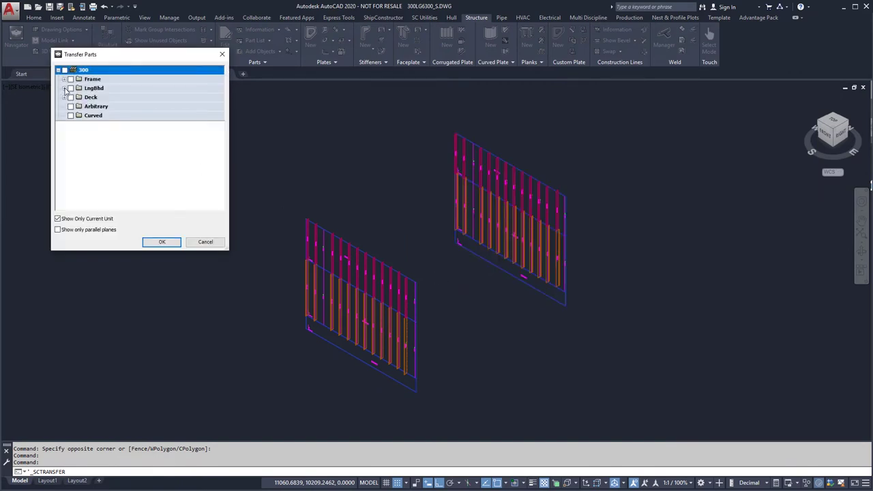
- Transfer the mirrored parts to longitudinal bulkhead drawing 300LG6300_P and remove them from the current drawing
click(65, 89)
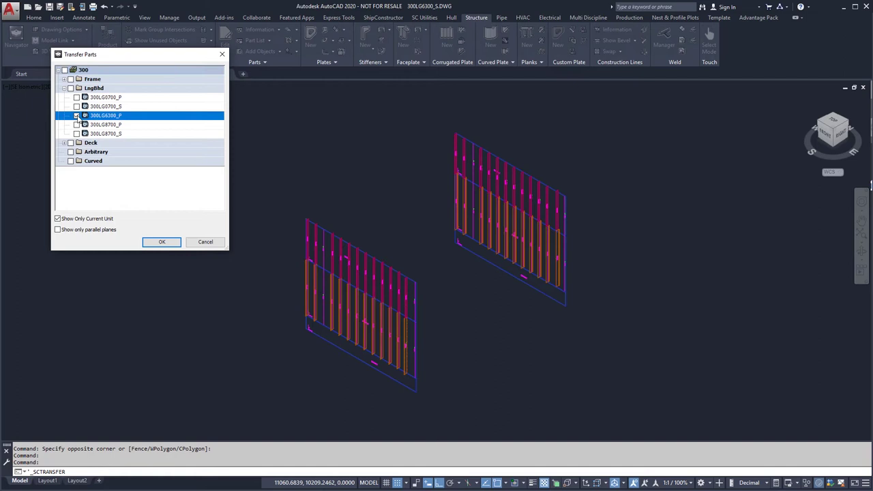
click(173, 244)
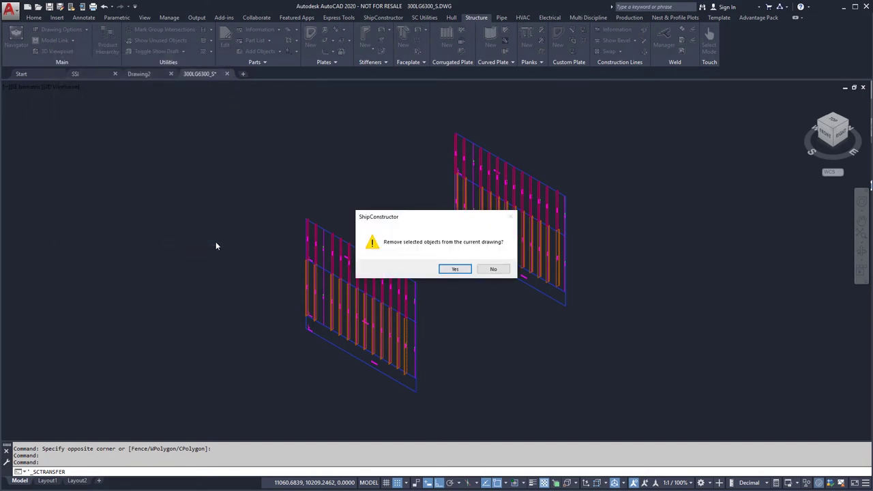
click(455, 269)
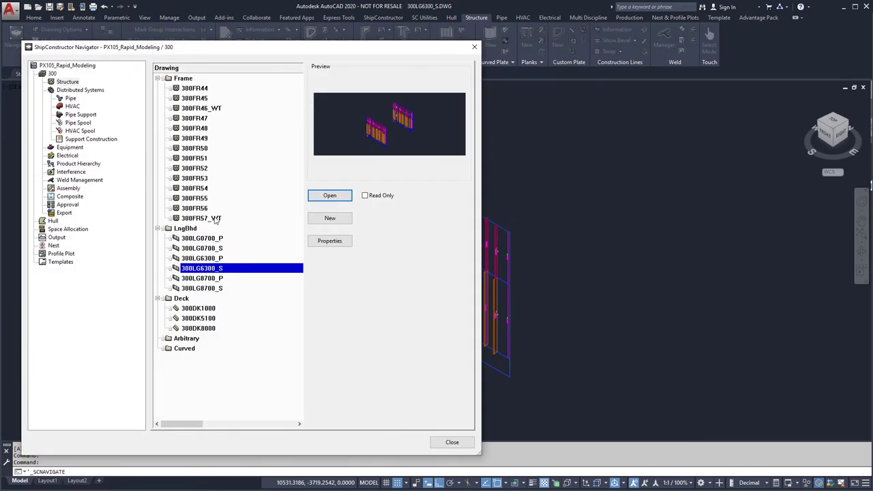
- Open the frame drawing 300FR57_WT from unit 300's structure drawings
click(209, 218)
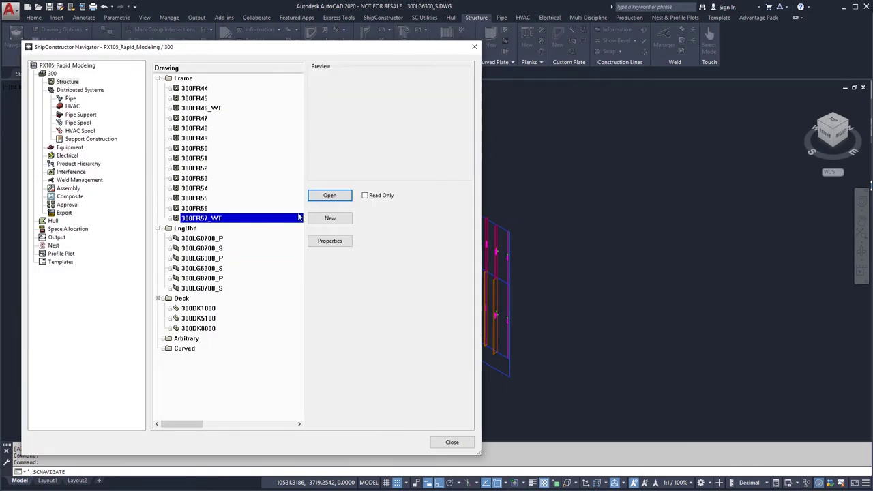
click(328, 196)
click(401, 268)
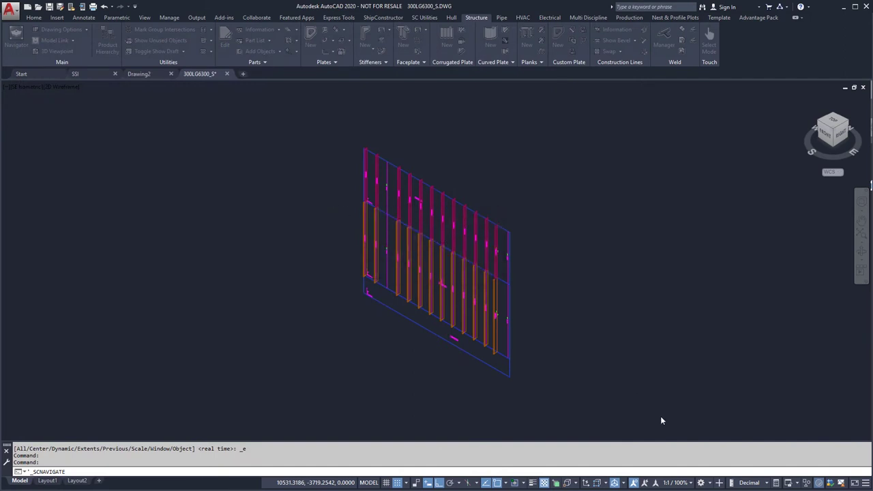
- Mirror the frame's hull curve across the vertical centreline through its inboard endpoint, keeping the original
click(594, 140)
click(303, 297)
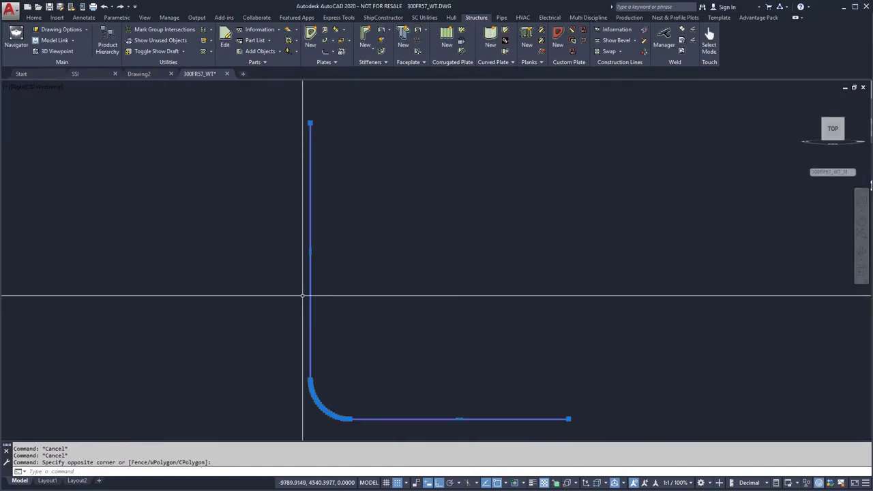
text(mi)
key(Return)
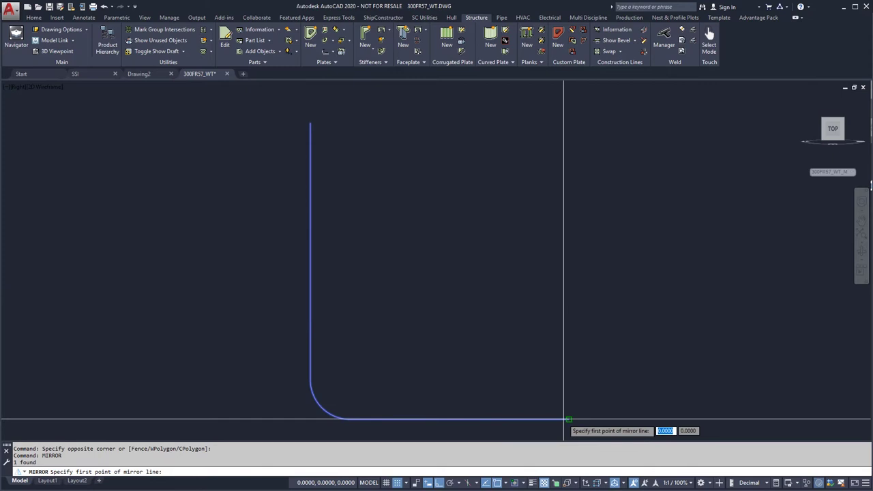
click(567, 419)
key(Return)
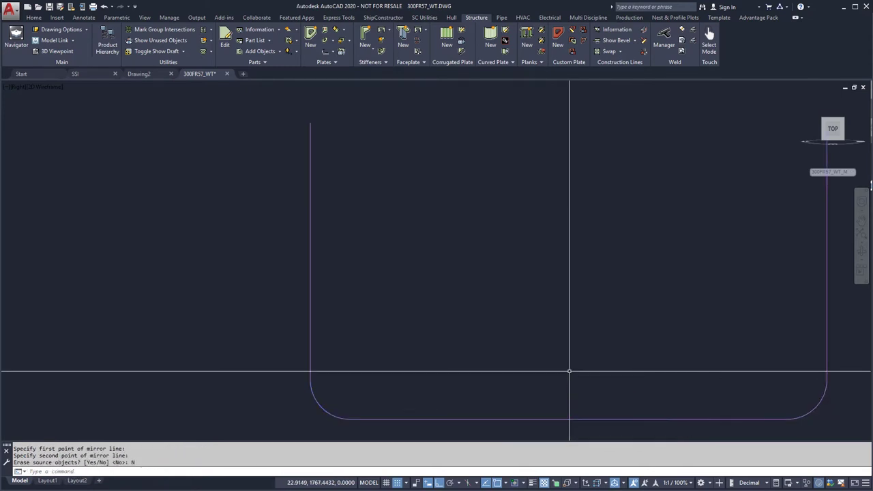
- Mark the intersections of all LngBhd and Deck planes on 300FR57_WT_M, labelled at size 150 on layer _Draft_Cut
middle_click(569, 364)
middle_click(569, 364)
click(185, 29)
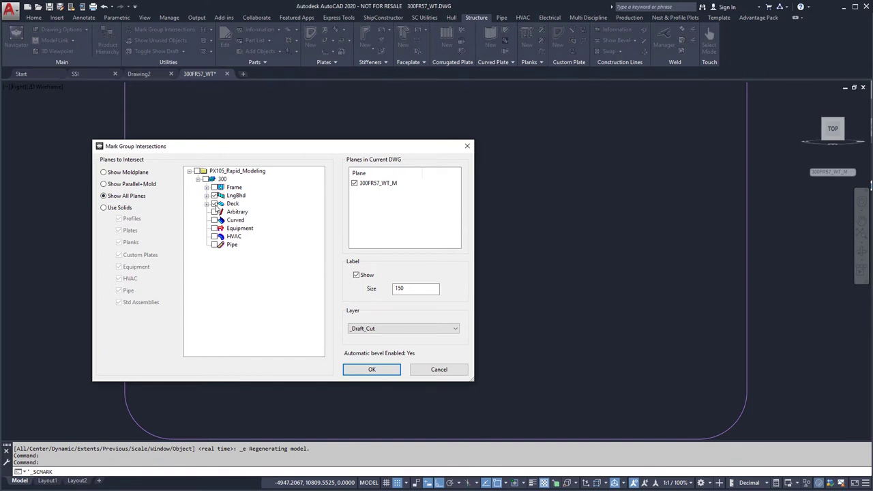
click(372, 369)
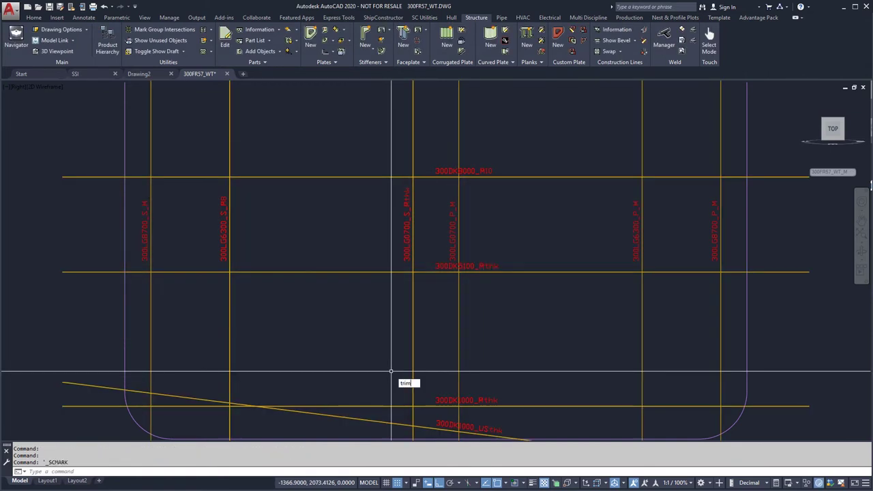
- Trim the sloped and horizontal 300DK1000 lines against each other so they meet at the knuckle on the starboard side
key(Return)
drag(398, 412, 378, 391)
key(Return)
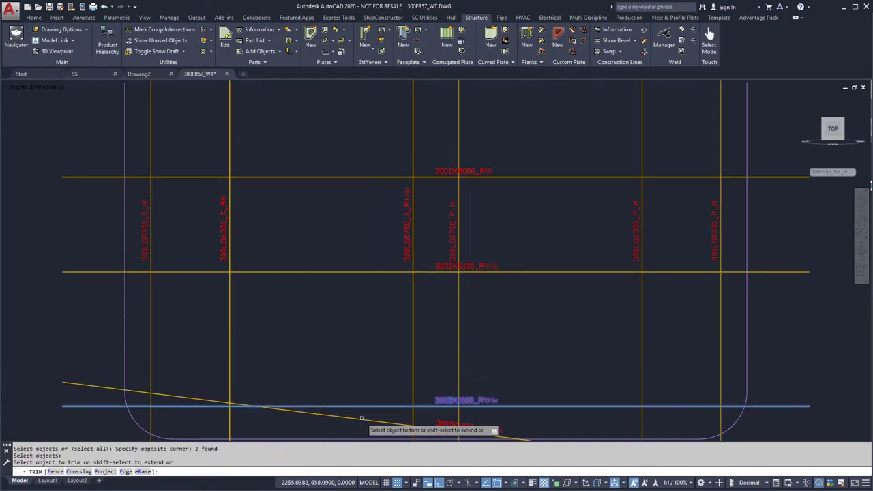
right_click(324, 421)
click(346, 296)
right_click(272, 384)
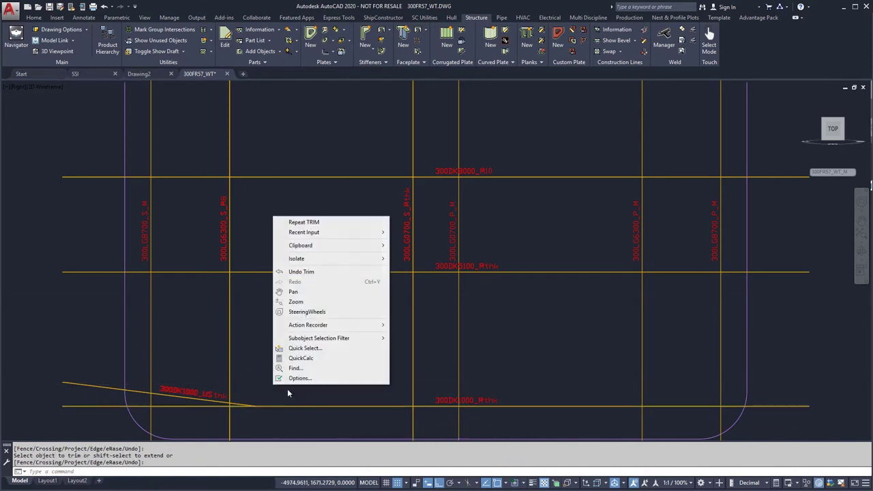
click(303, 222)
drag(140, 384, 131, 399)
key(Return)
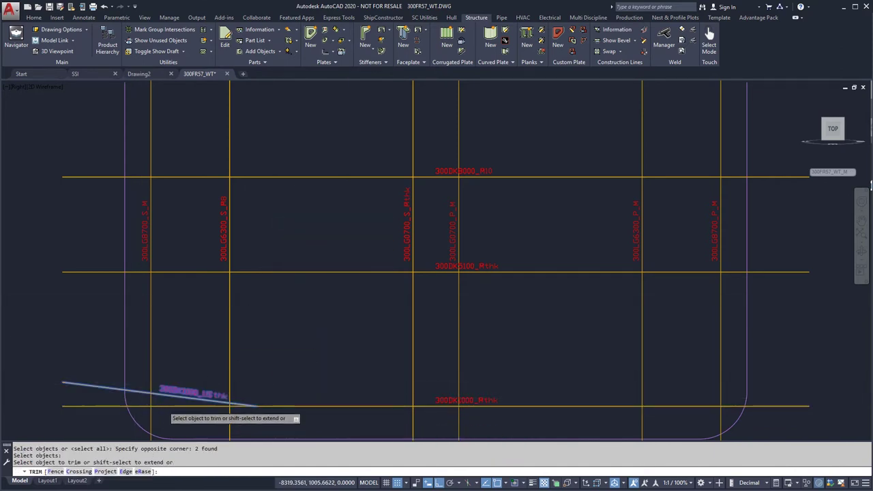
right_click(188, 412)
click(216, 286)
- Trim the 300DK5100 line and the sloped 300DK1000 line where they extend outboard of the 300LG8700_S line
scroll(310, 304, down, 1)
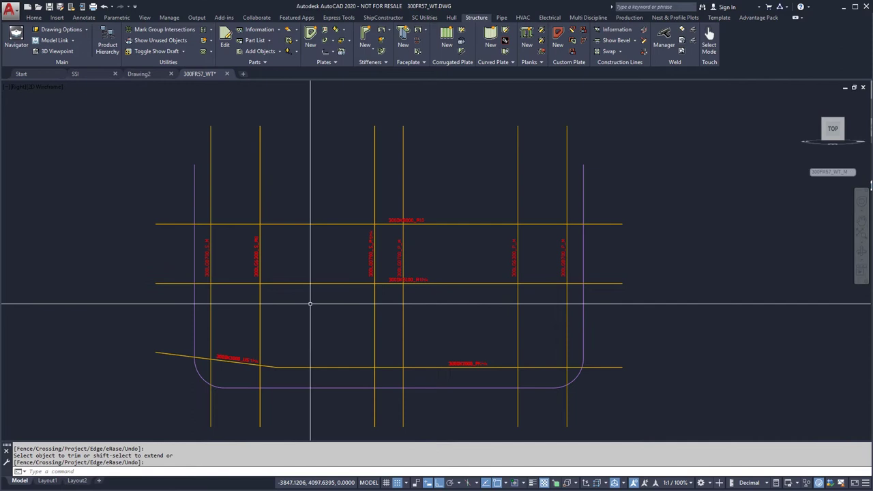
text(z)
key(Return)
text(w)
key(Return)
click(399, 403)
click(175, 163)
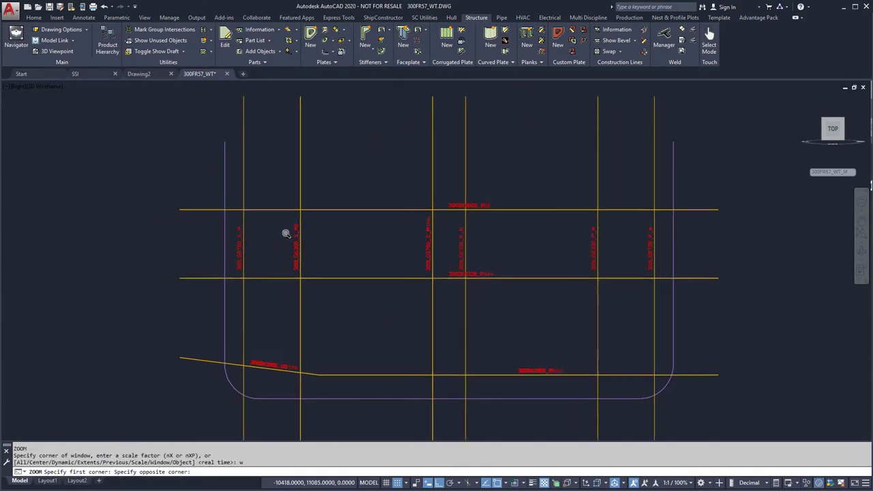
key(Escape)
text(tr)
key(Return)
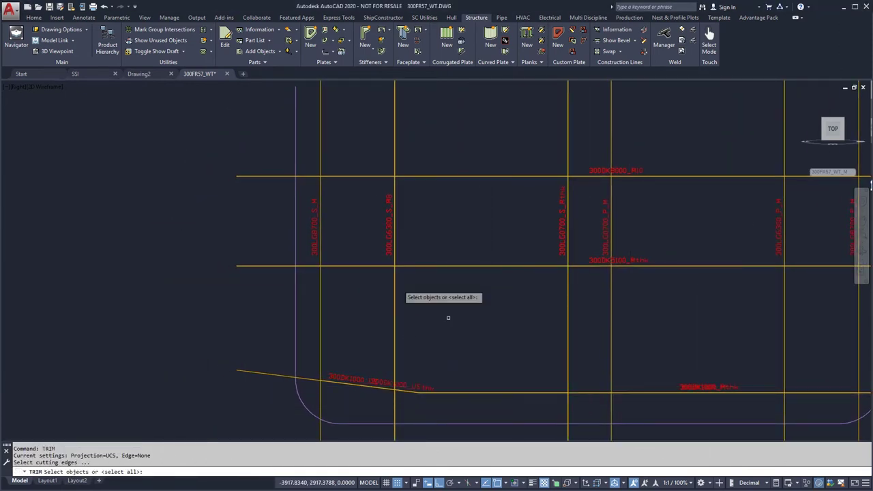
click(276, 384)
click(255, 249)
right_click(319, 203)
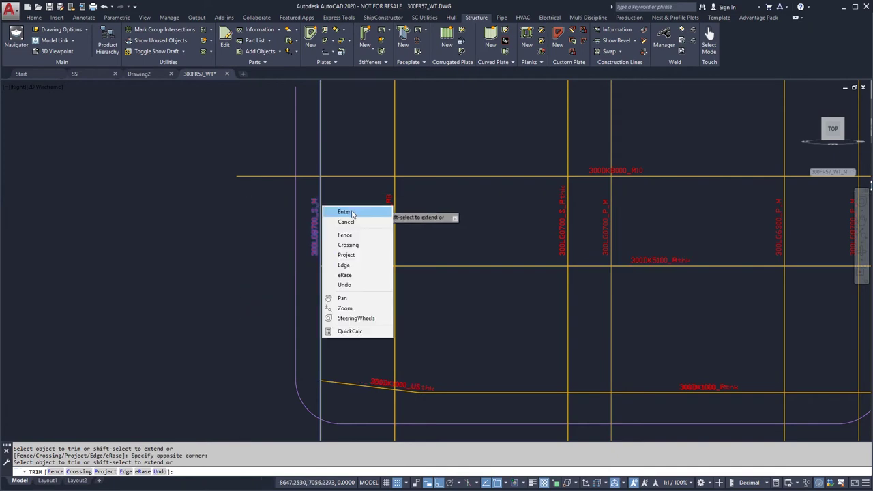
click(351, 212)
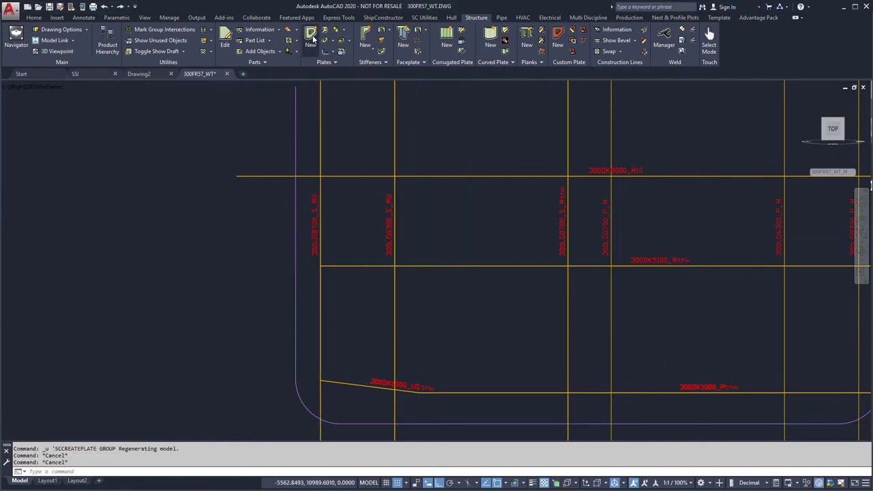
- Create the bottom plates below deck 300DK1000 between 300LG0700_S and 300LG0700_P, and between 300LG6300_S and 300LG0700_S
click(310, 35)
click(587, 409)
click(437, 330)
right_click(492, 403)
click(505, 232)
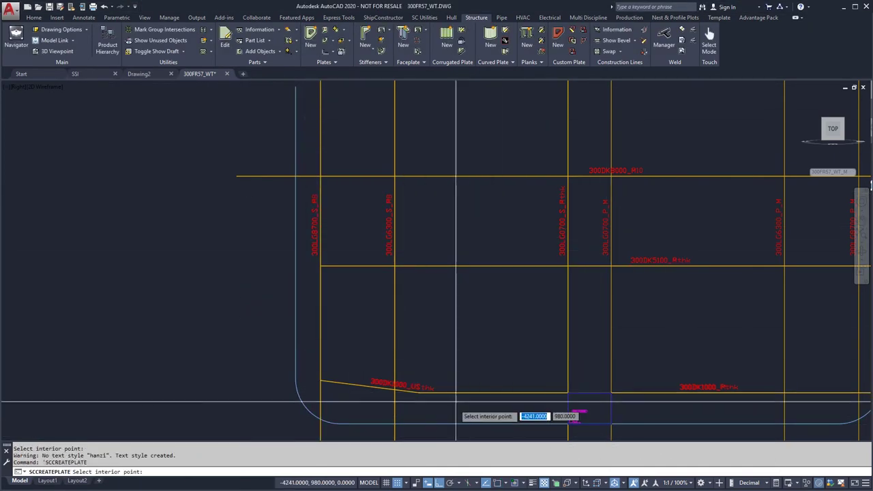
click(457, 401)
click(439, 328)
- Create the bottom plate between 300LG8700_S and 300LG6300_S and the side plate between the hull and 300LG8700_S up to the upper deck
right_click(398, 409)
click(419, 247)
click(361, 396)
click(434, 325)
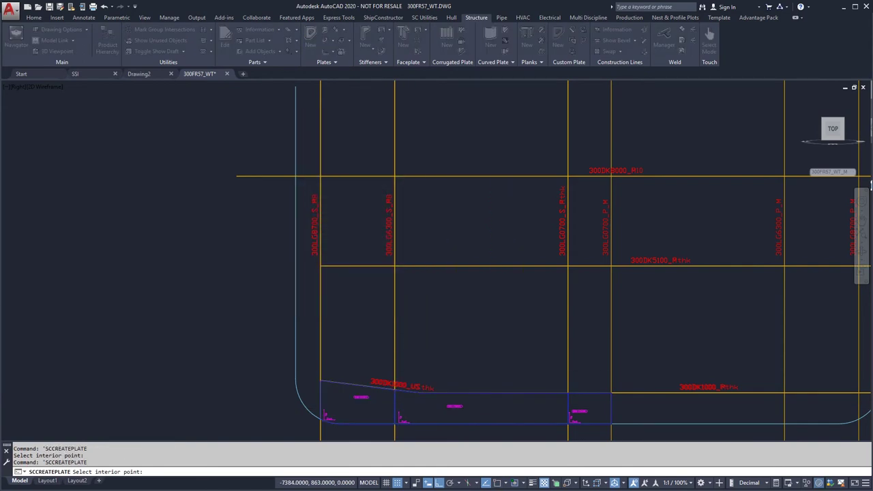
right_click(343, 203)
click(371, 208)
click(300, 251)
click(429, 328)
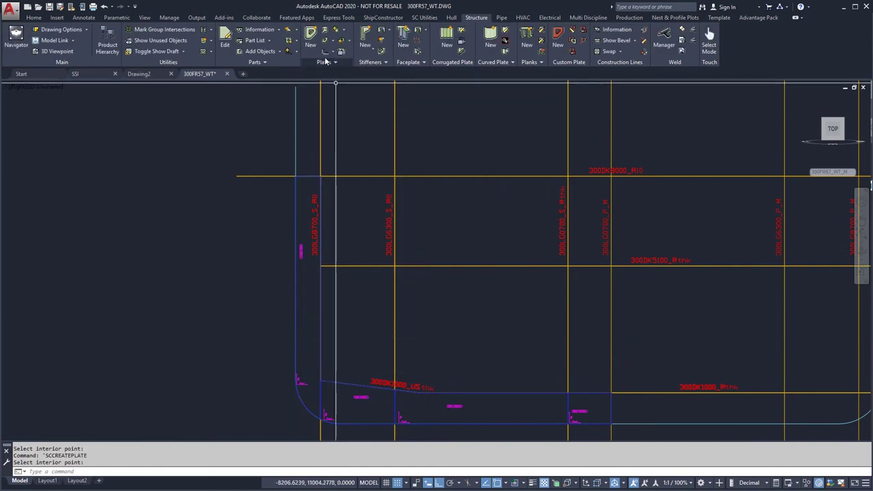
- Add datum marklines for the LONGITUDINALS and STRINGERS location groups to the four frame plates
click(324, 61)
click(322, 84)
click(615, 416)
click(267, 215)
right_click(266, 214)
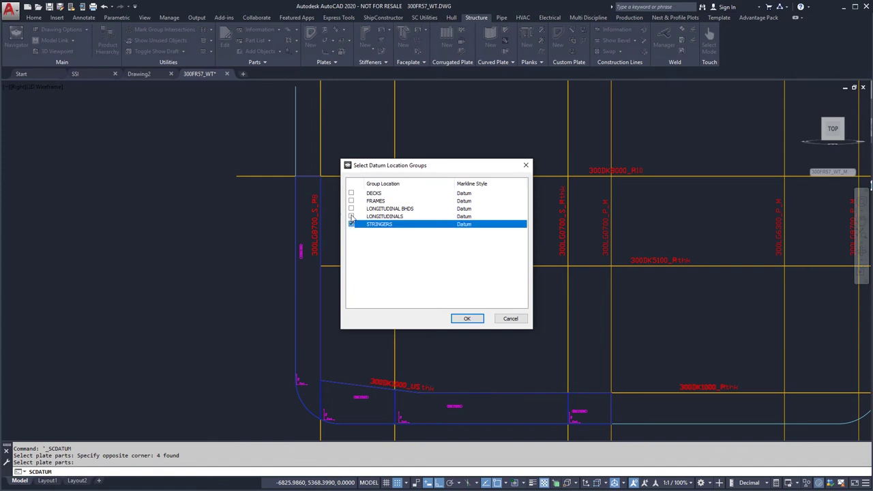
click(479, 318)
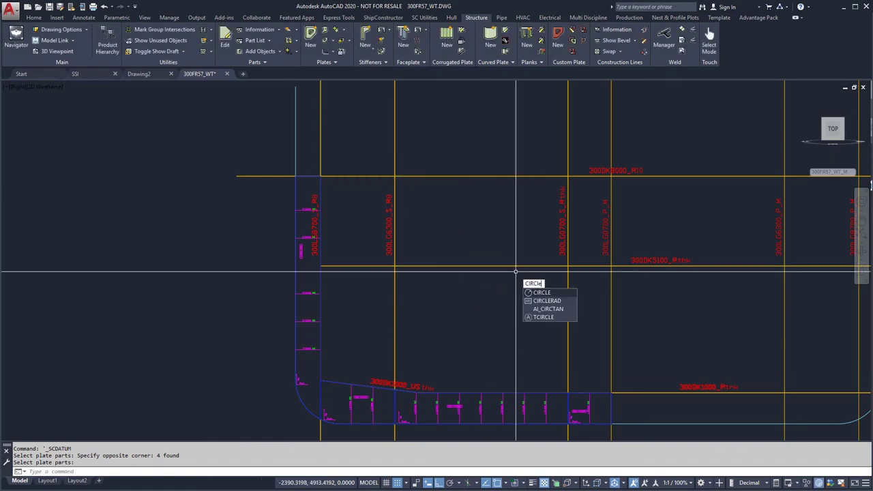
- Draw a circle of radius 200 centred on the longitudinal datum line just outboard of 300LG0700_S
key(Return)
click(546, 410)
key(Return)
- Copy the circle to alternate longitudinal datums along the bottom plates and to the stringer datums on the side plate
click(552, 413)
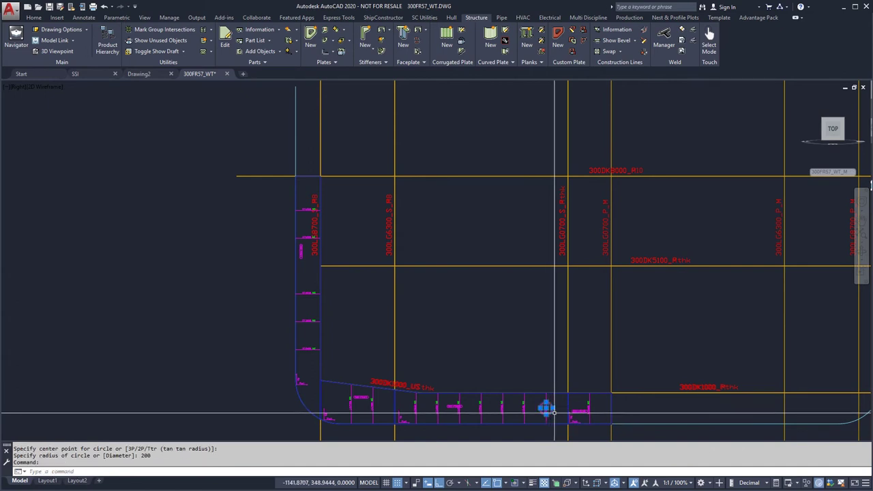
text(co)
key(Return)
click(546, 409)
click(503, 408)
click(459, 409)
click(415, 408)
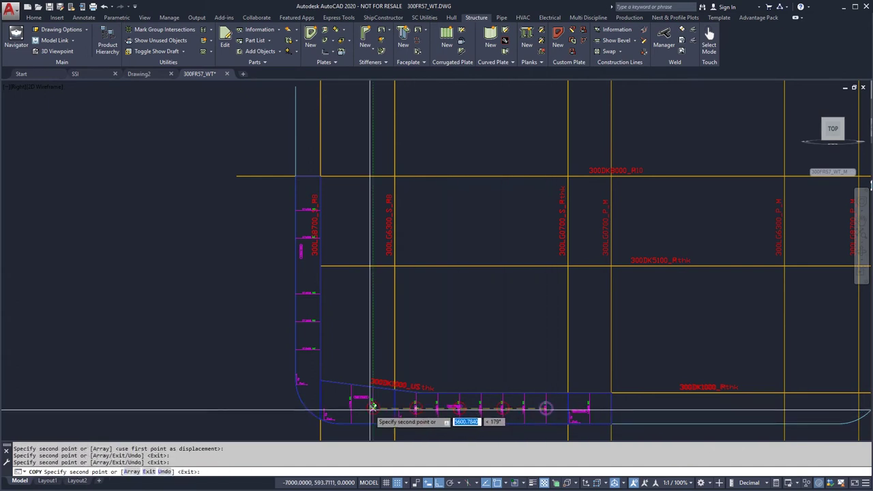
click(372, 408)
click(307, 408)
click(307, 349)
click(307, 321)
click(307, 293)
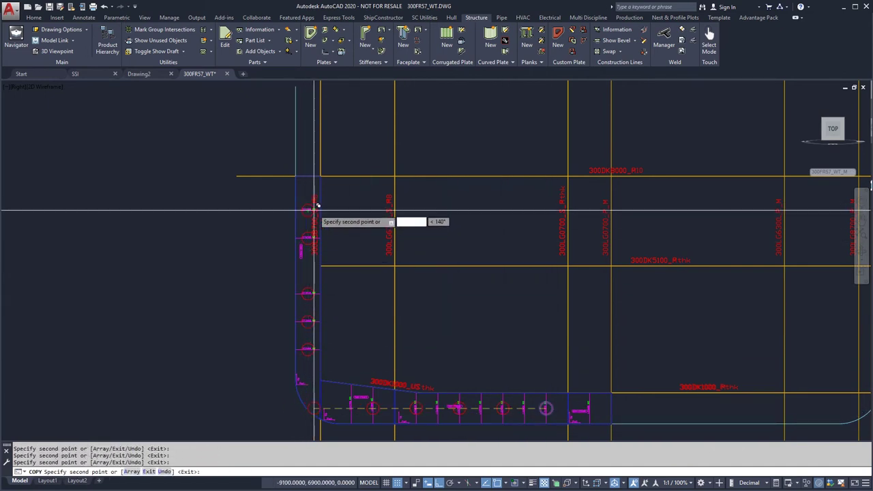
- Add the circles as objects to the side plate and the two outer bottom plates to form lightening holes
click(257, 51)
click(311, 220)
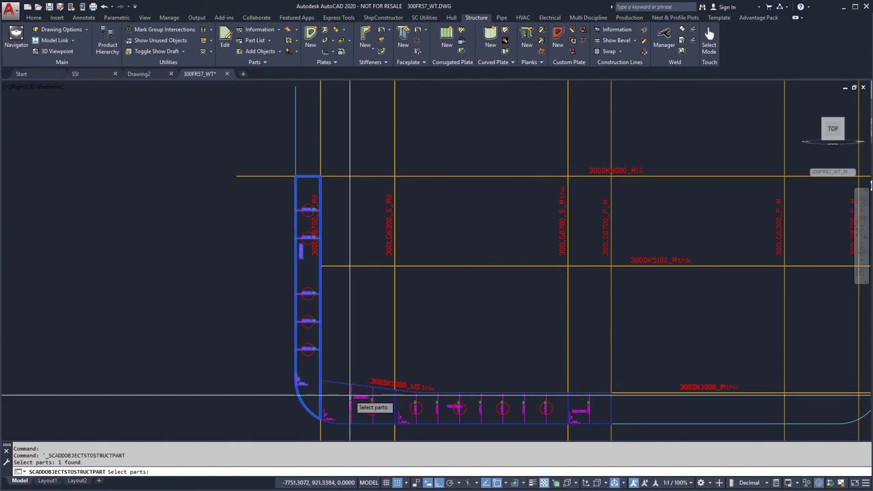
click(350, 395)
click(361, 407)
click(351, 407)
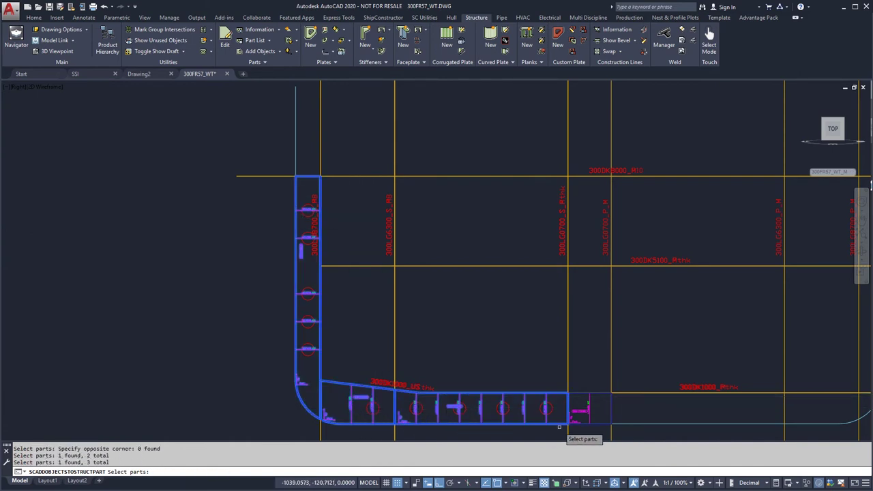
key(Return)
click(273, 191)
click(341, 358)
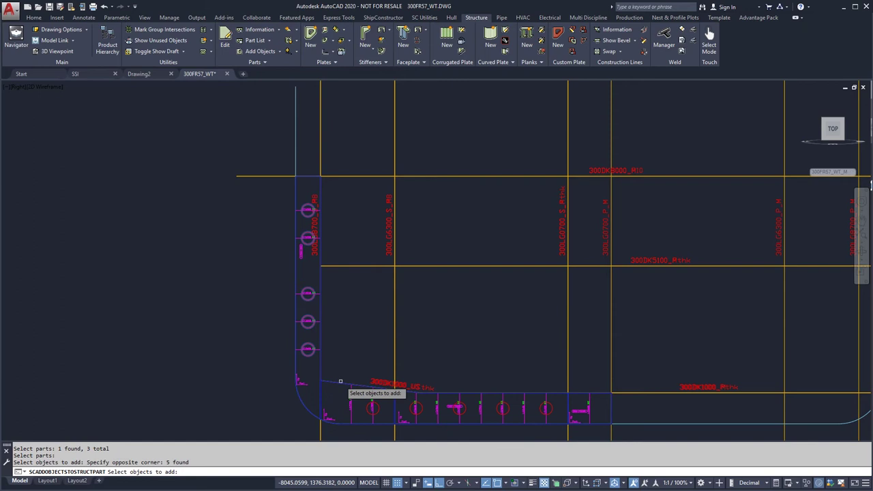
click(345, 375)
click(581, 424)
key(Escape)
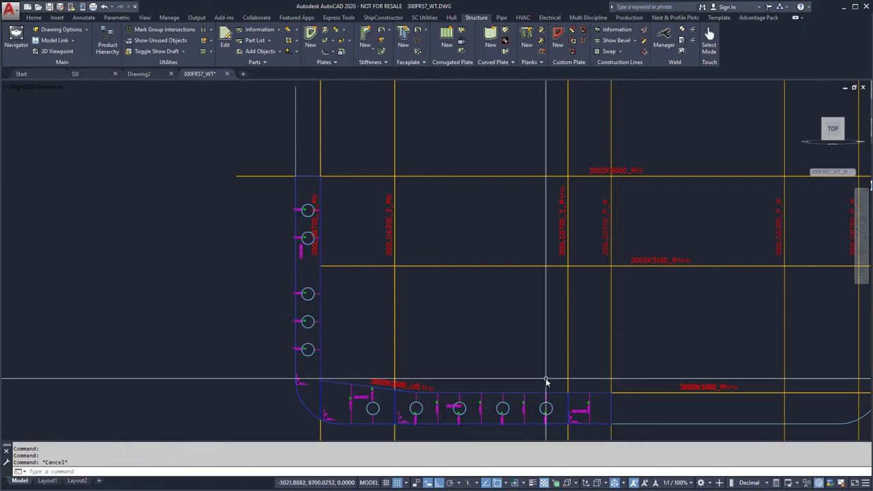
- Hide the draft objects and mirror the four frame plates across the ship's centreline, keeping the originals
click(157, 51)
click(265, 136)
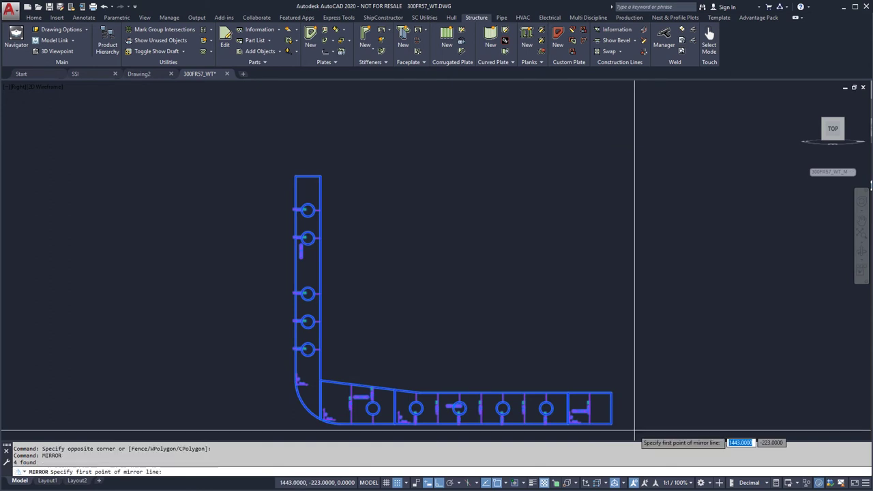
click(591, 384)
click(579, 354)
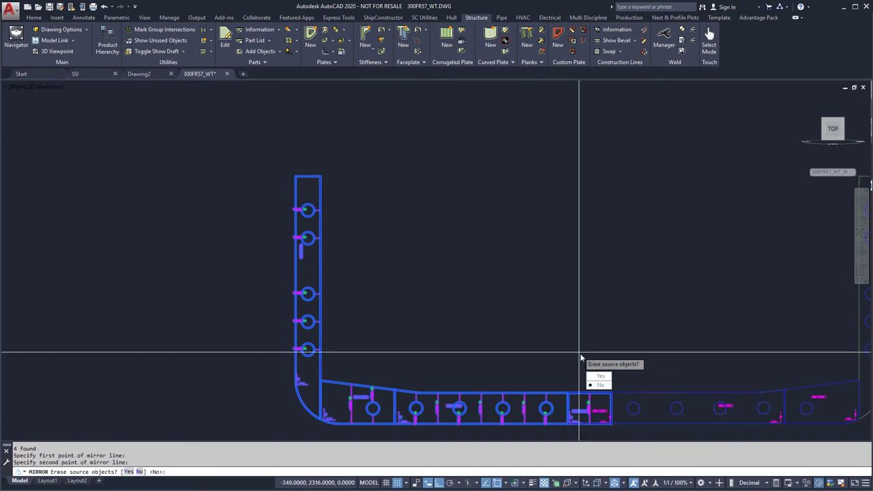
key(Return)
- Replicate all the frame plates to the other drawings in unit 300's Frame group, saving changes to 300FR57_WT
middle_click(578, 329)
middle_click(579, 329)
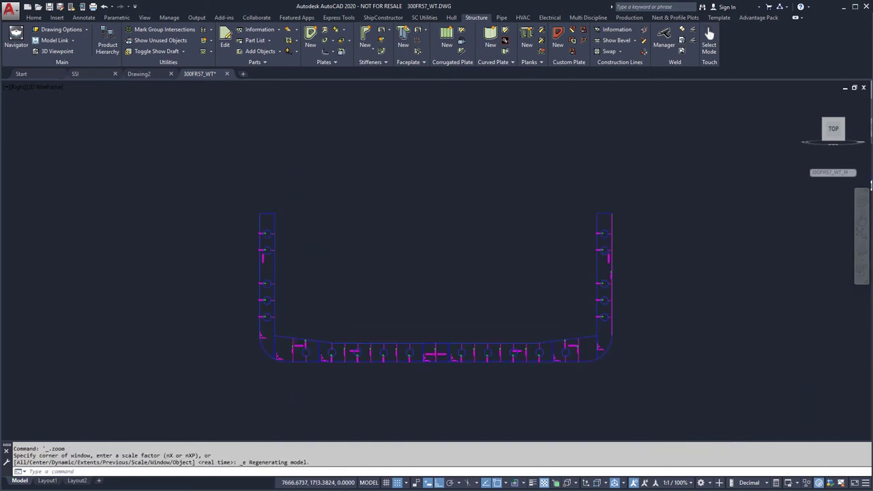
click(697, 379)
click(239, 189)
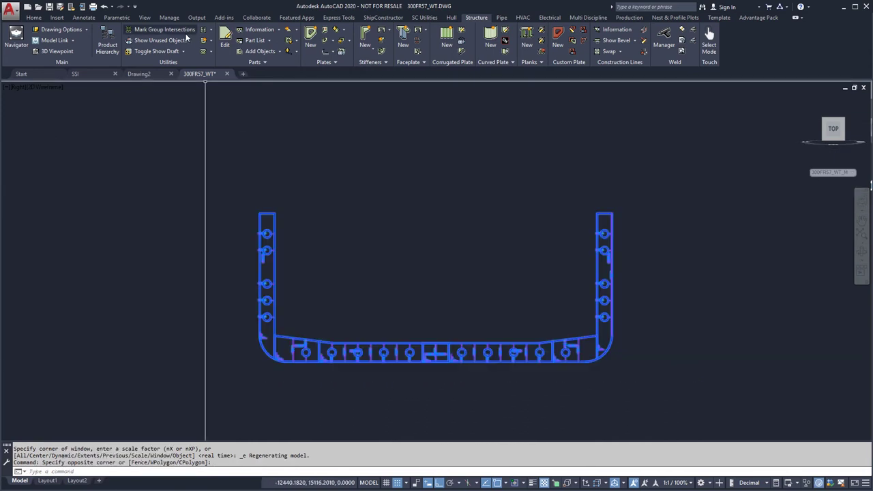
click(189, 43)
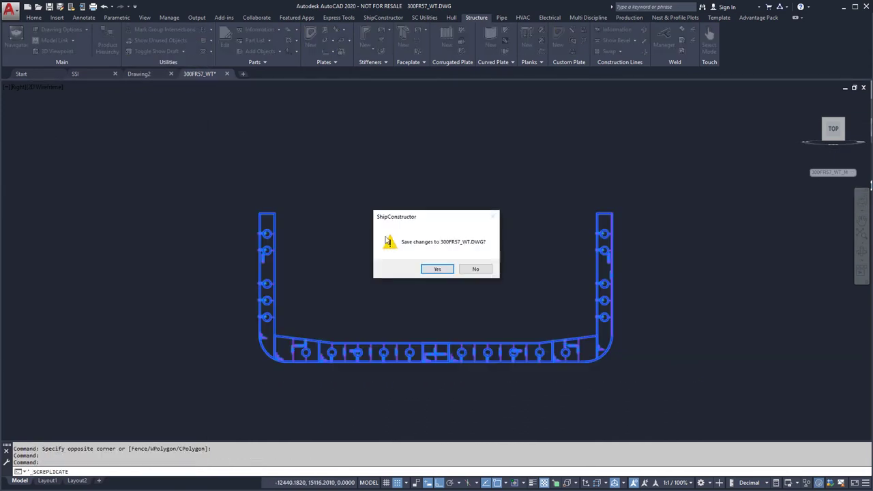
click(438, 269)
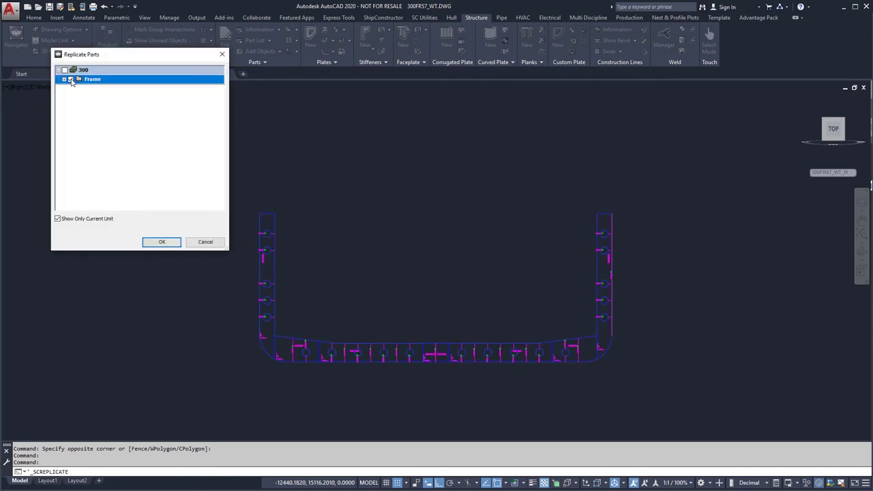
click(64, 80)
click(157, 242)
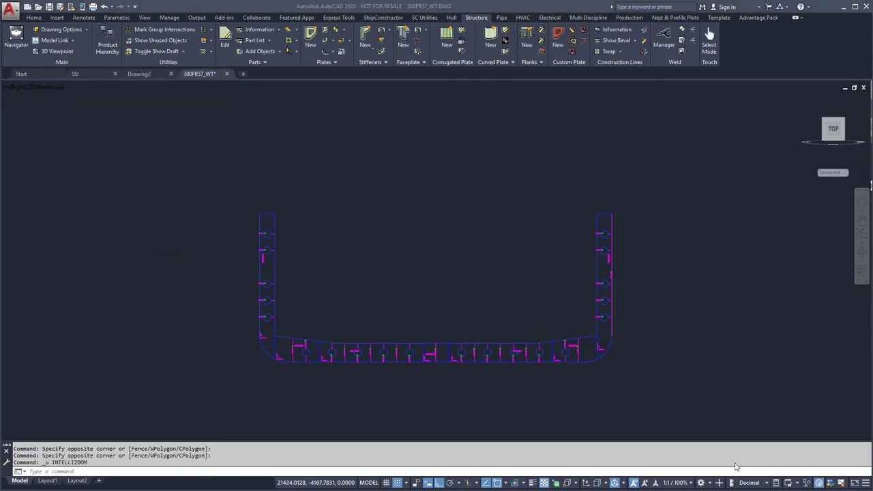
- Show the draft objects and create a PL06 plate between 300LG6300_S and 300LG0700_S, above deck 300DK5100
click(170, 52)
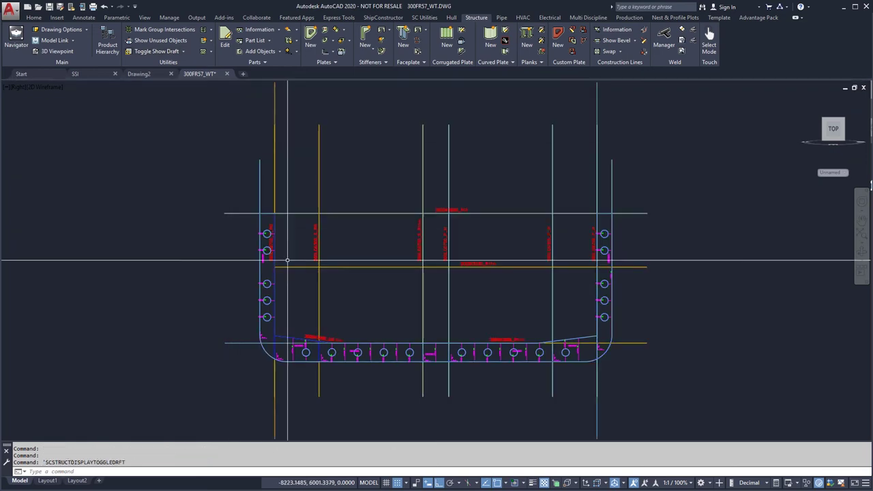
scroll(299, 295, up, 2)
click(310, 39)
click(474, 241)
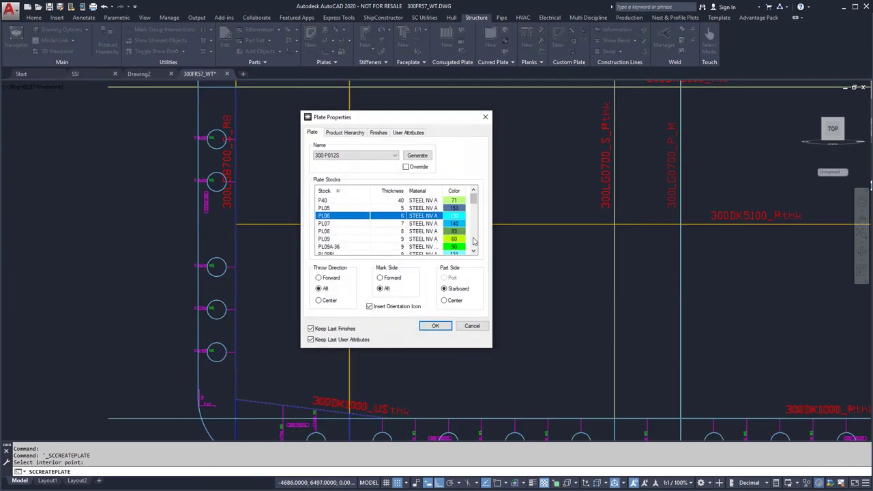
click(435, 326)
- Create two more plates between 300LG8700_S and 300LG6300_S, one above and one below deck 300DK5100
right_click(315, 171)
click(333, 177)
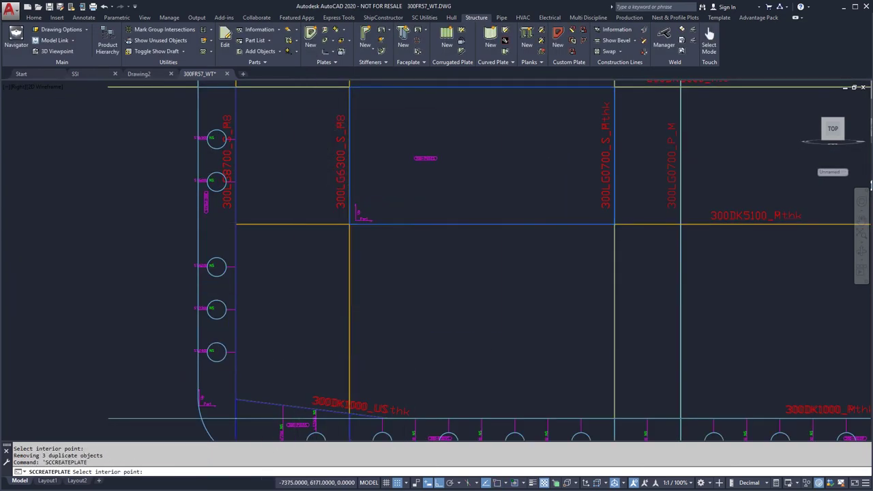
click(298, 173)
click(435, 325)
right_click(323, 304)
click(354, 308)
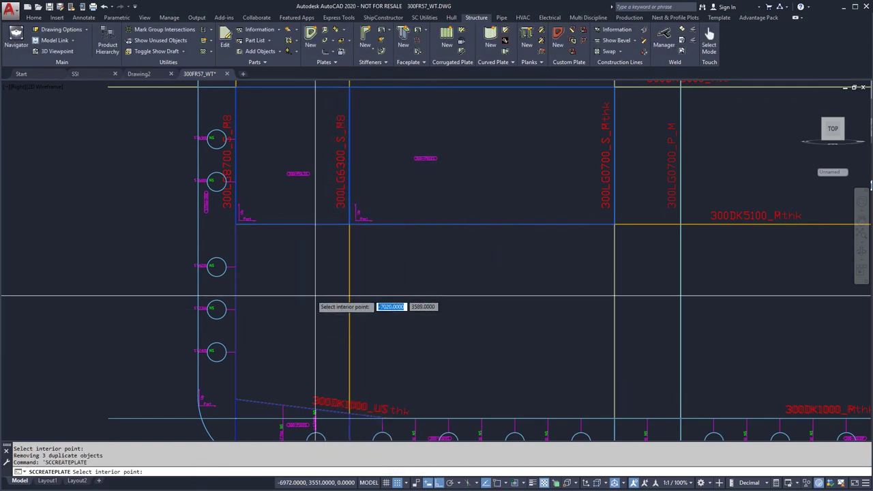
click(418, 329)
click(427, 327)
- Generate stiffener cutouts on the three new bulkhead plates and accept the Tight cutouts proposed by the Cutout Manager
scroll(363, 306, down, 2)
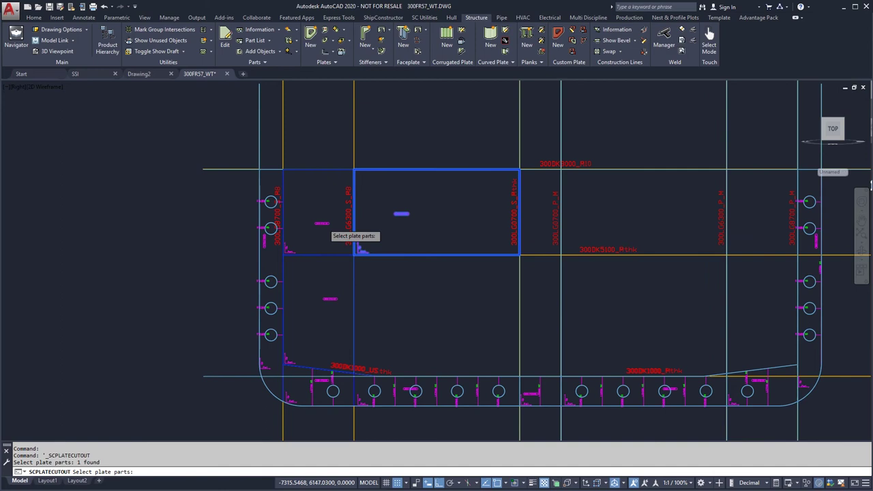
key(Return)
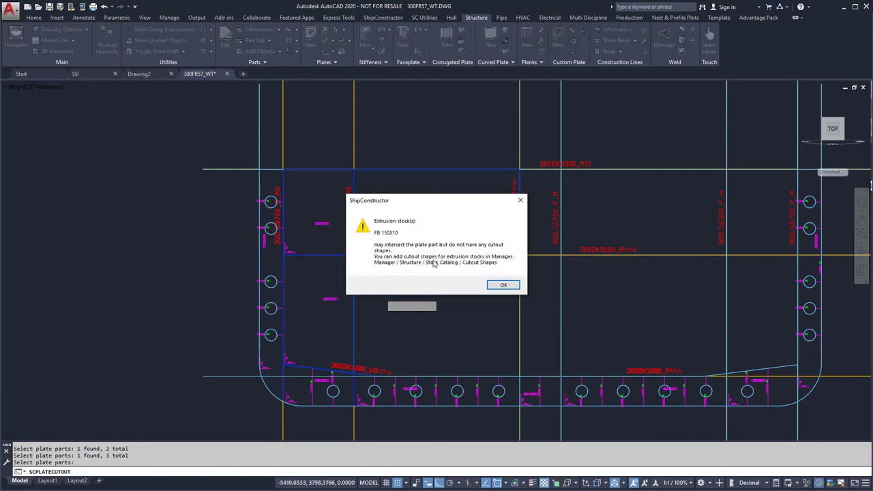
click(503, 285)
click(533, 285)
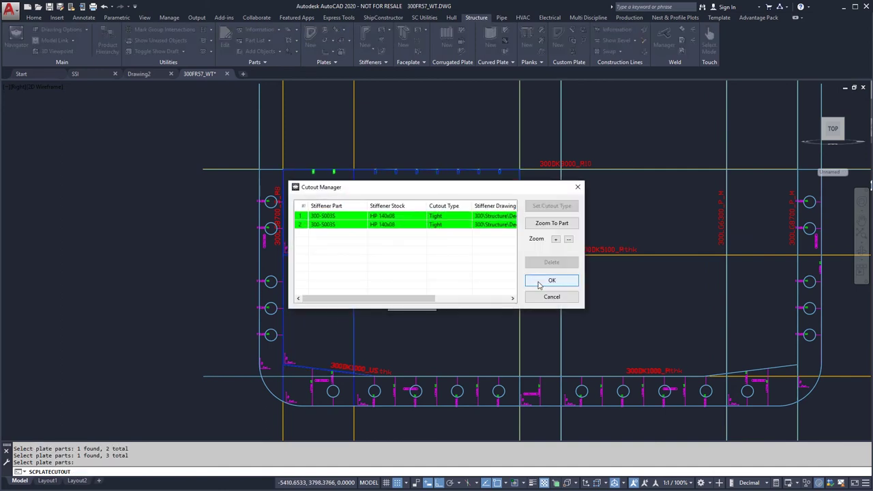
click(539, 284)
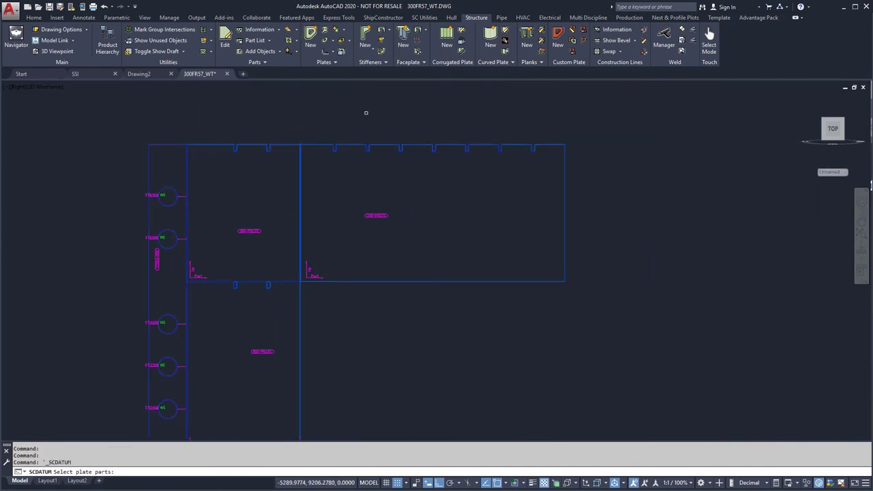
- Add longitudinal datum marklines to the three new bulkhead plates
click(379, 216)
key(Return)
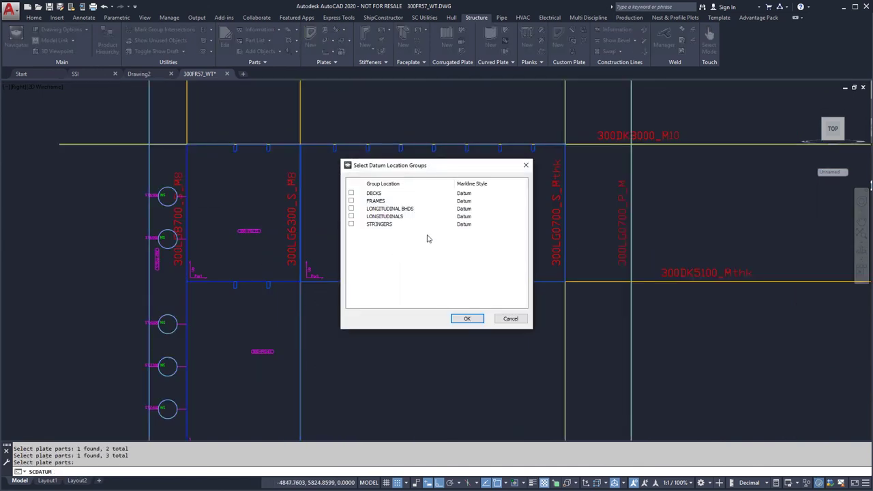
click(467, 318)
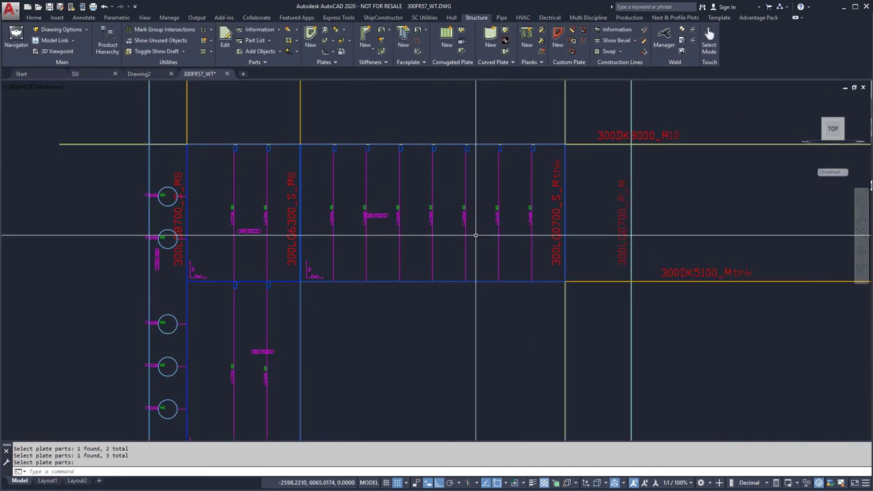
- Draw a short vertical line on the longitudinal datum closest to 300LG0700_S in the upper plate
text(l)
key(Return)
click(522, 216)
click(522, 180)
key(Return)
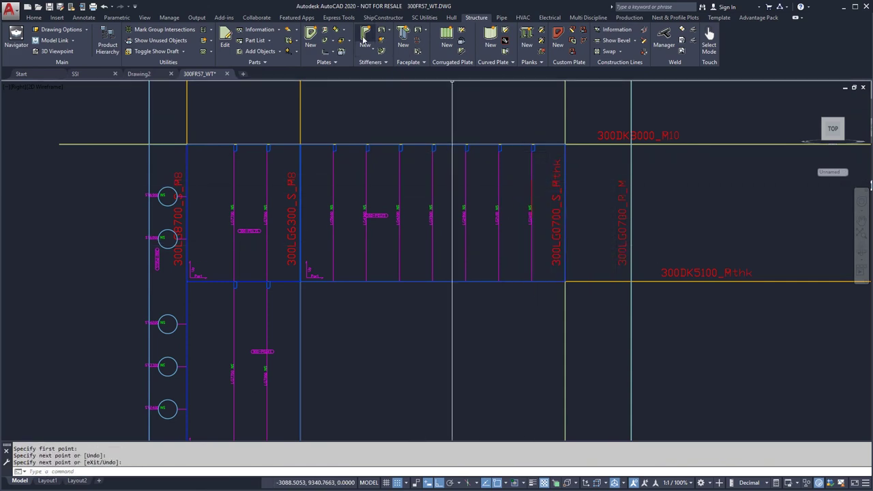
- Create a stiffener along the short line and attach it to the upper inboard plate
click(365, 38)
click(531, 206)
key(Return)
click(534, 228)
right_click(535, 229)
click(555, 237)
click(566, 294)
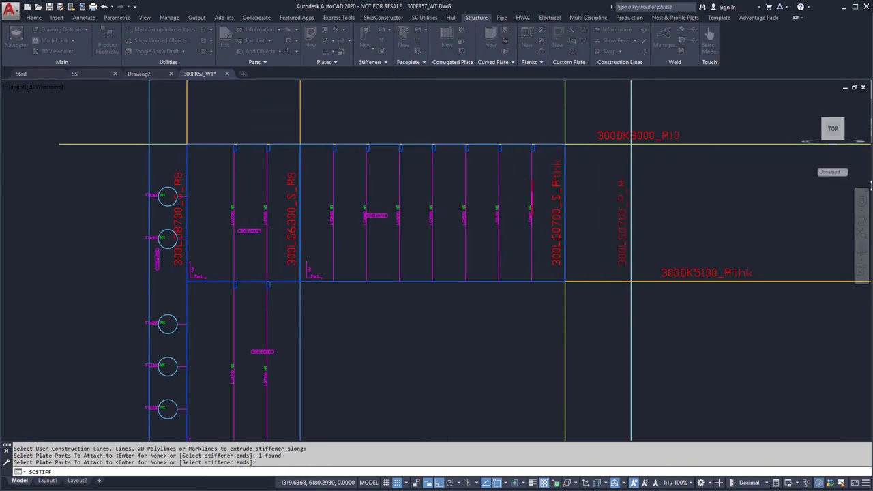
- Trim the stiffener's start to structure plane 300DK5100_Pthk and its end to 300DK8000_M
click(533, 227)
right_click(535, 229)
click(579, 377)
click(695, 209)
click(396, 236)
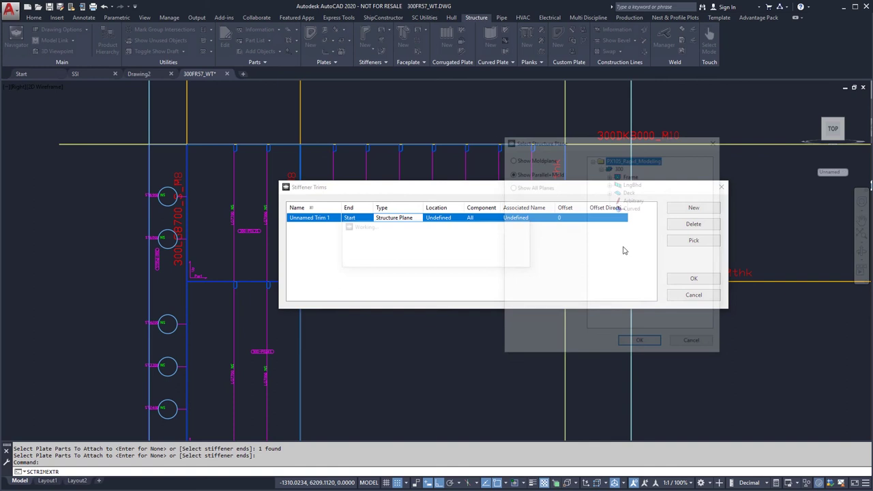
click(660, 345)
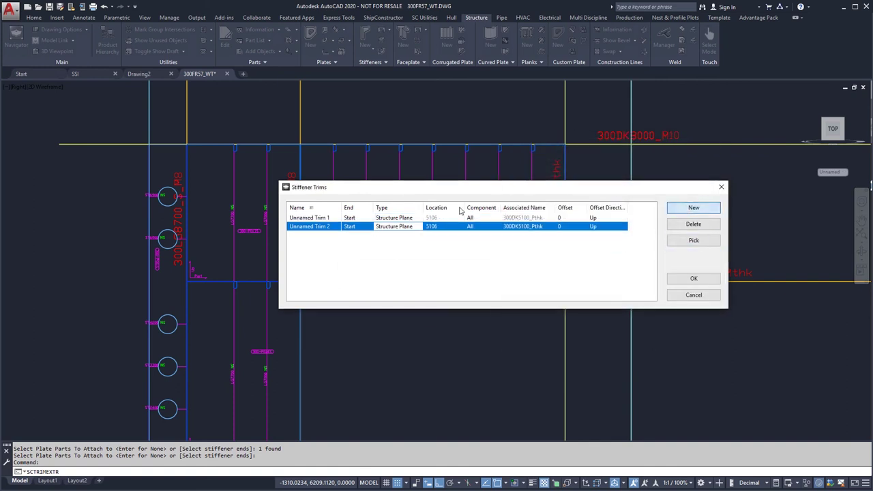
click(352, 242)
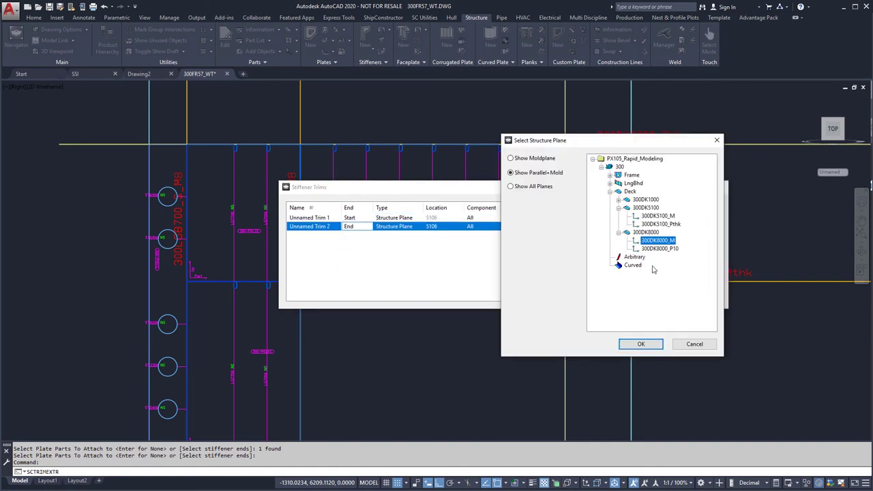
click(640, 344)
click(608, 243)
click(678, 278)
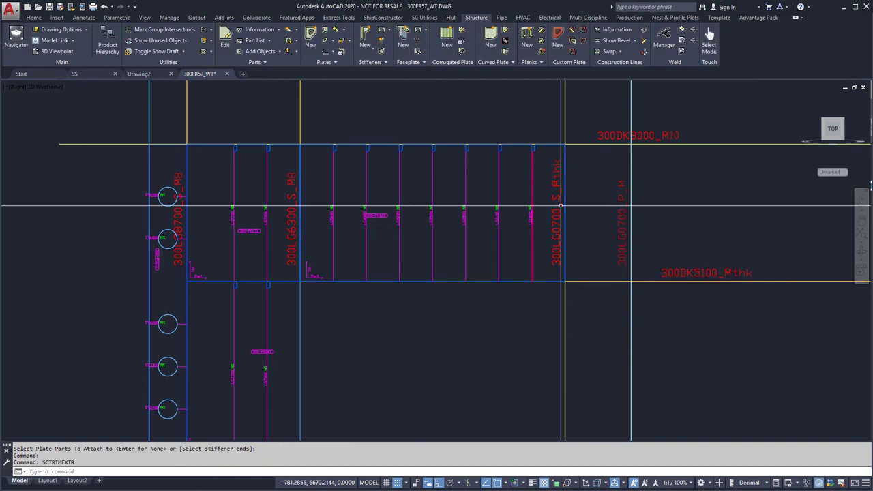
- Copy the trimmed stiffener to the remaining longitudinal datums across both upper plates
click(532, 208)
text(co)
key(space)
click(532, 216)
click(497, 215)
click(464, 216)
click(432, 217)
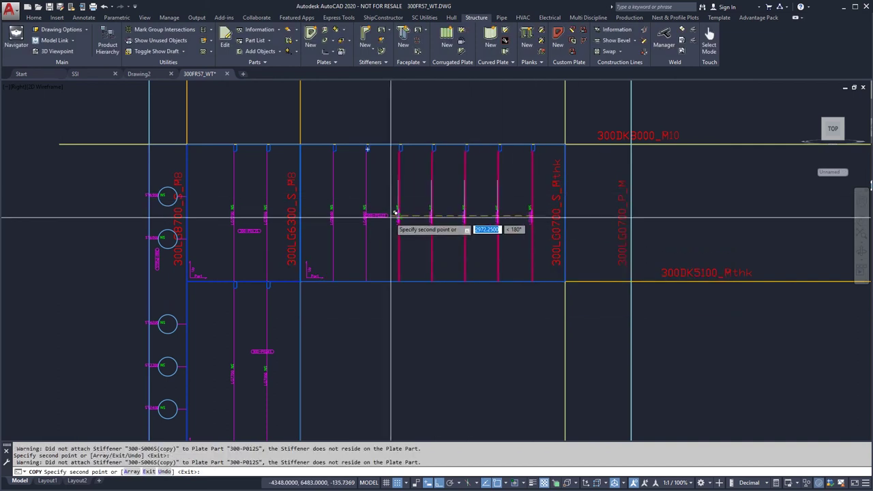
key(Return)
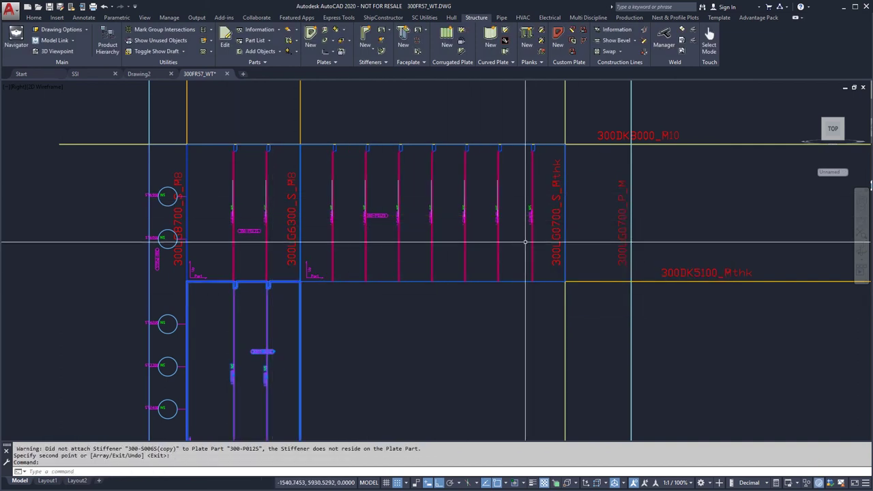
- Mirror the three bulkhead plates and their stiffeners across the ship's centreline
click(538, 247)
click(306, 225)
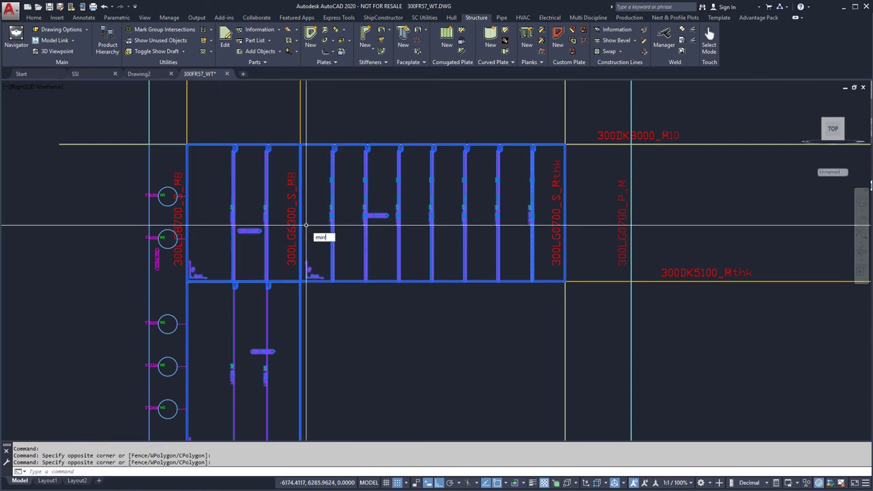
text(mirr)
key(Return)
click(564, 171)
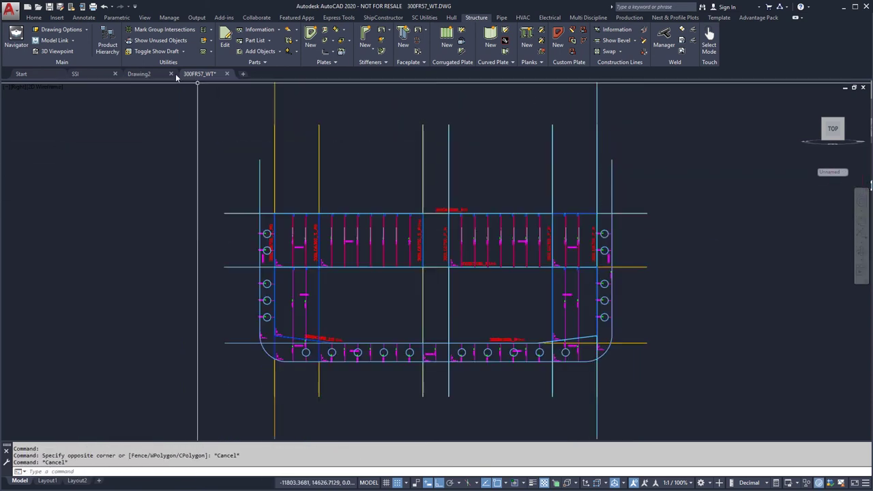
- Hide the draft objects and replicate the bulkhead plates and stiffeners on both sides to frame drawing 300FR46_WT
click(156, 51)
click(584, 306)
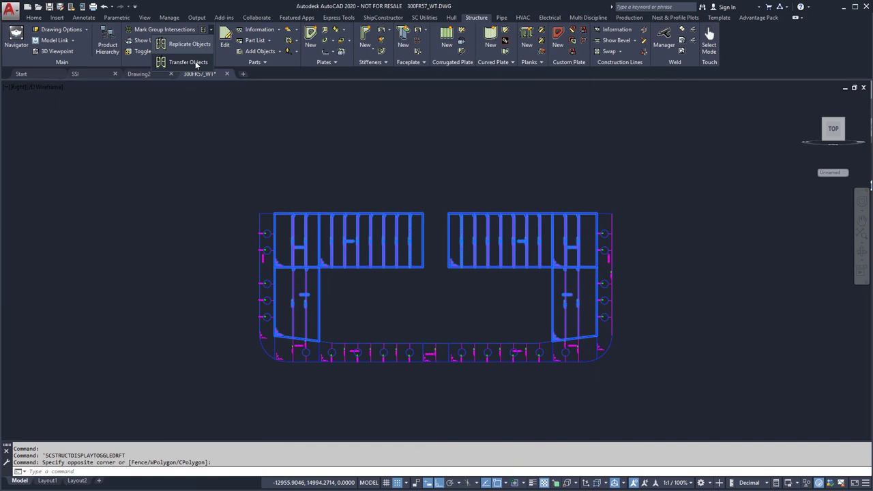
click(197, 64)
click(433, 270)
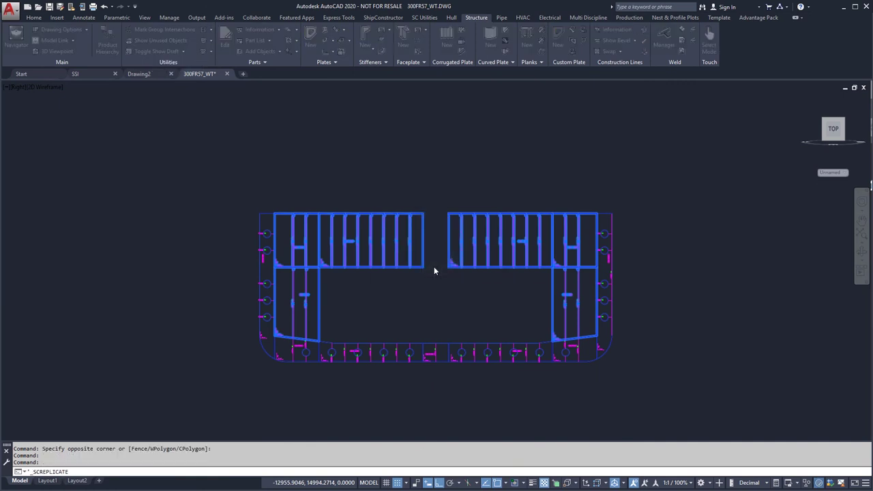
click(64, 79)
click(162, 242)
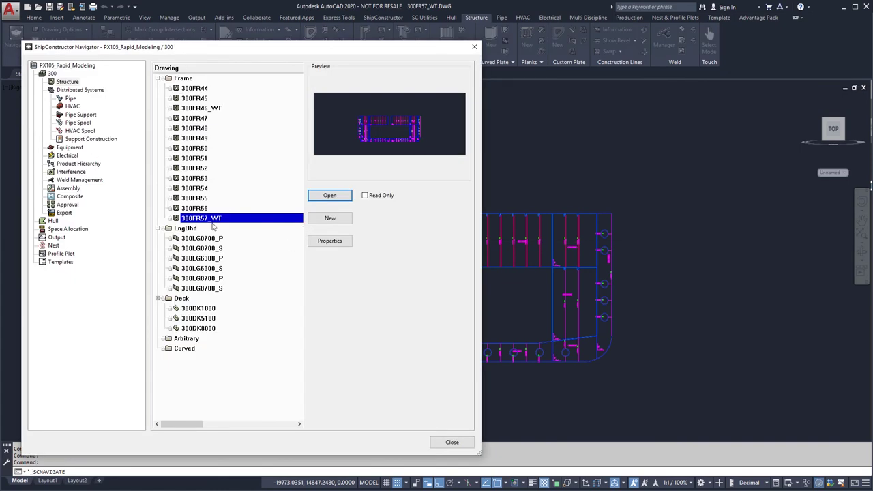
- Open the overall drawing of unit 300
click(51, 73)
click(168, 80)
click(331, 195)
click(401, 269)
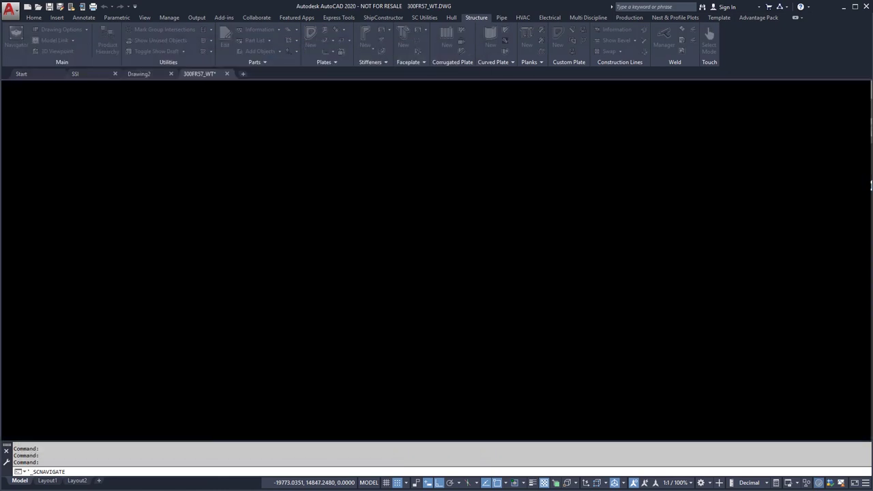
- Examine the shaded 3D model of unit 300 from both ends
click(861, 250)
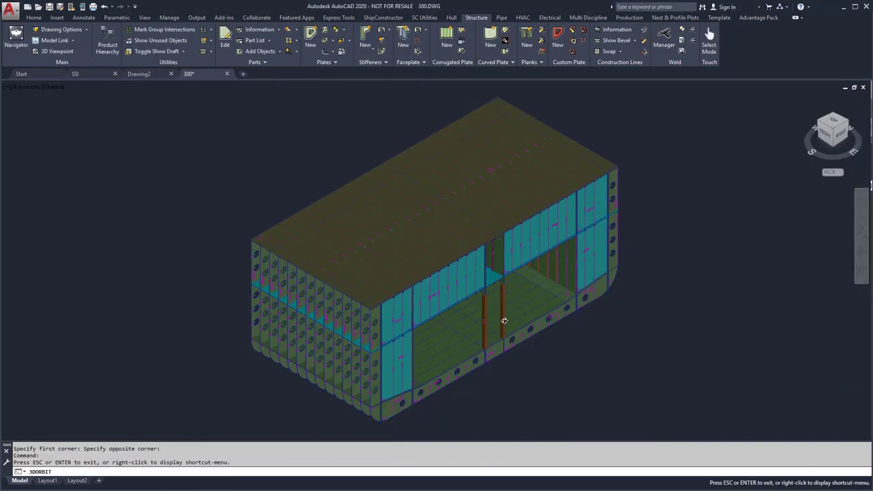
drag(504, 320, 682, 280)
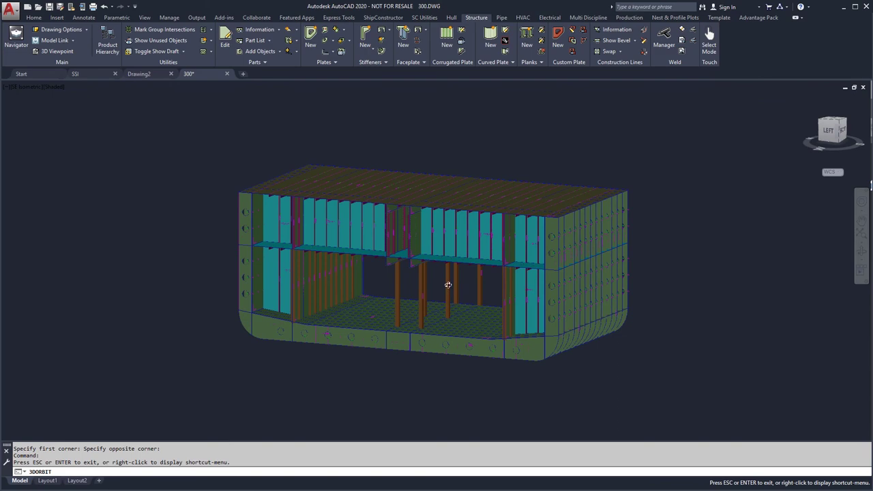
drag(448, 284, 428, 279)
right_click(429, 279)
click(443, 285)
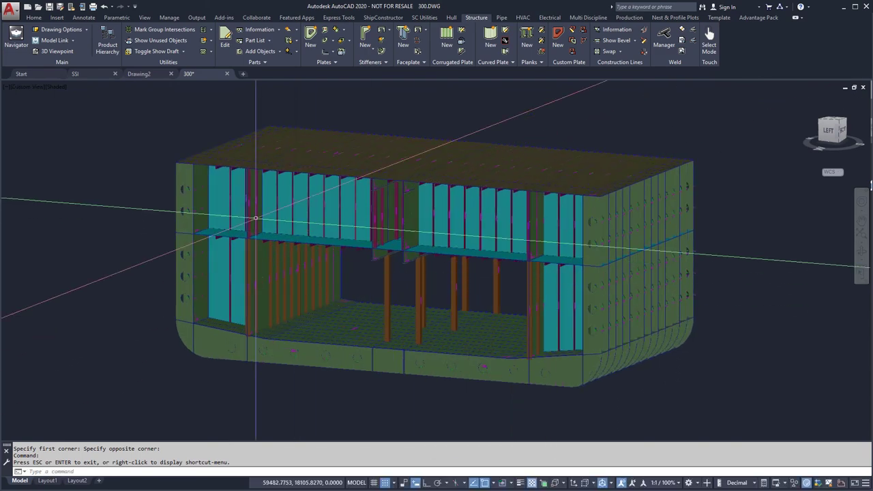
- Switch the model to the X-ray visual style and examine the internal structure from the opposite end
click(56, 87)
click(75, 200)
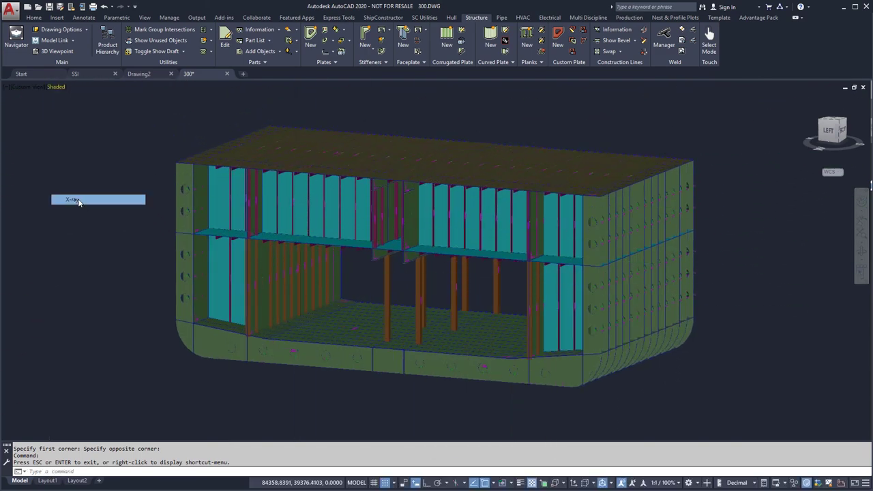
click(862, 252)
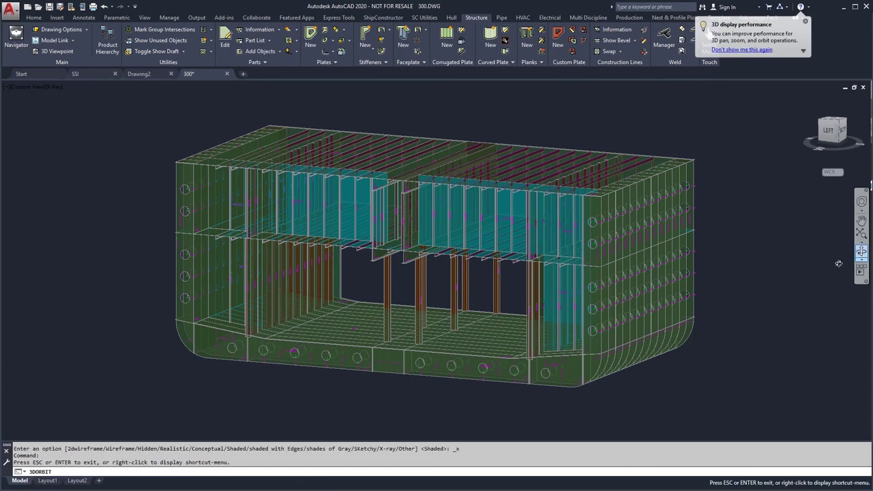
drag(701, 332, 511, 339)
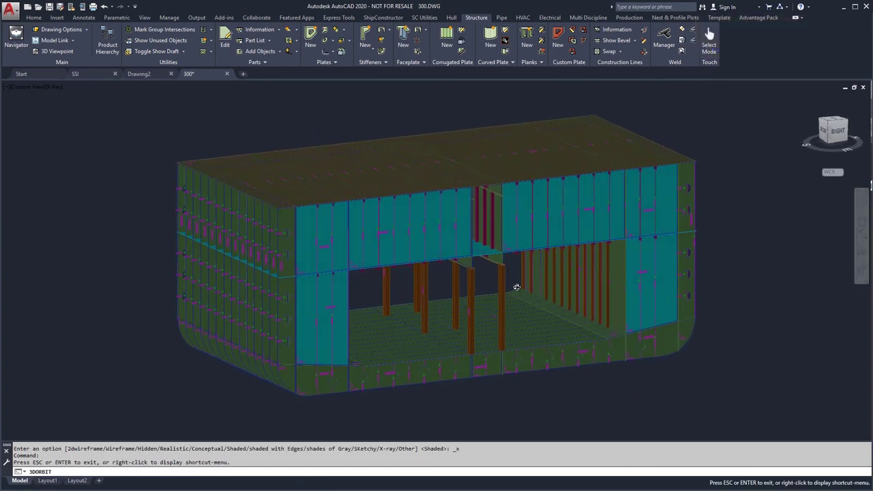